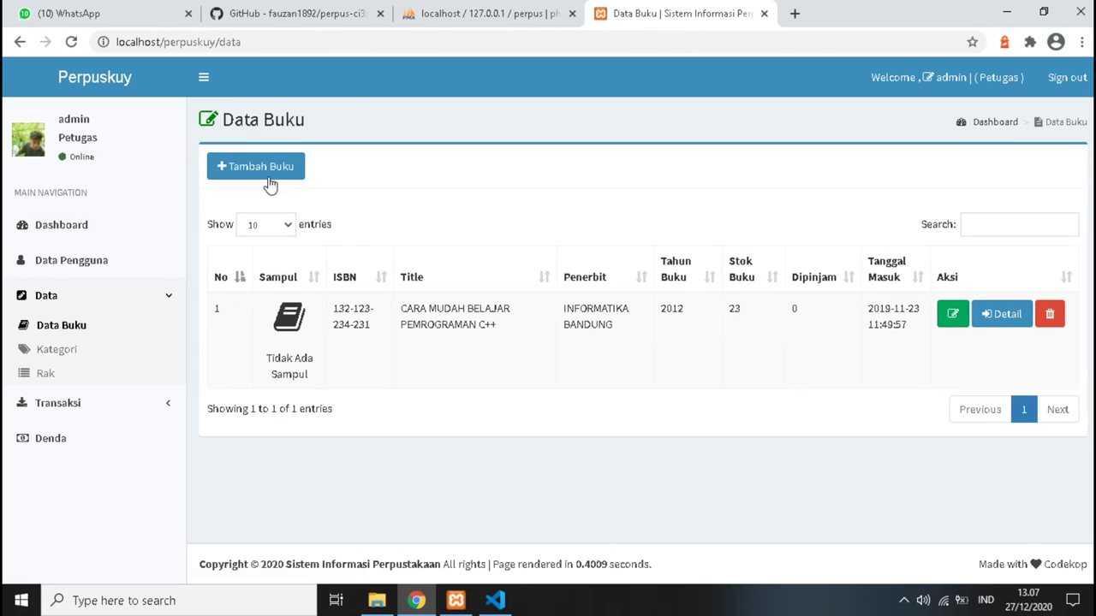
Open the Tambah Buku form and look through the Kategori and Rak choices without picking any.
{"action": "left_click", "coordinate": [269, 180]}
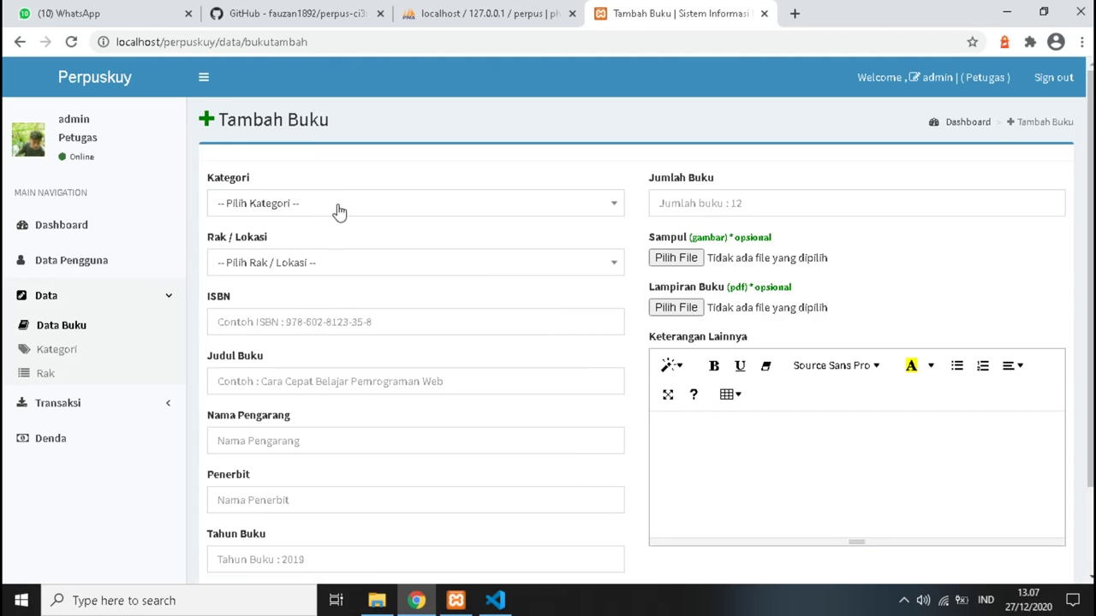
{"action": "left_click", "coordinate": [333, 206]}
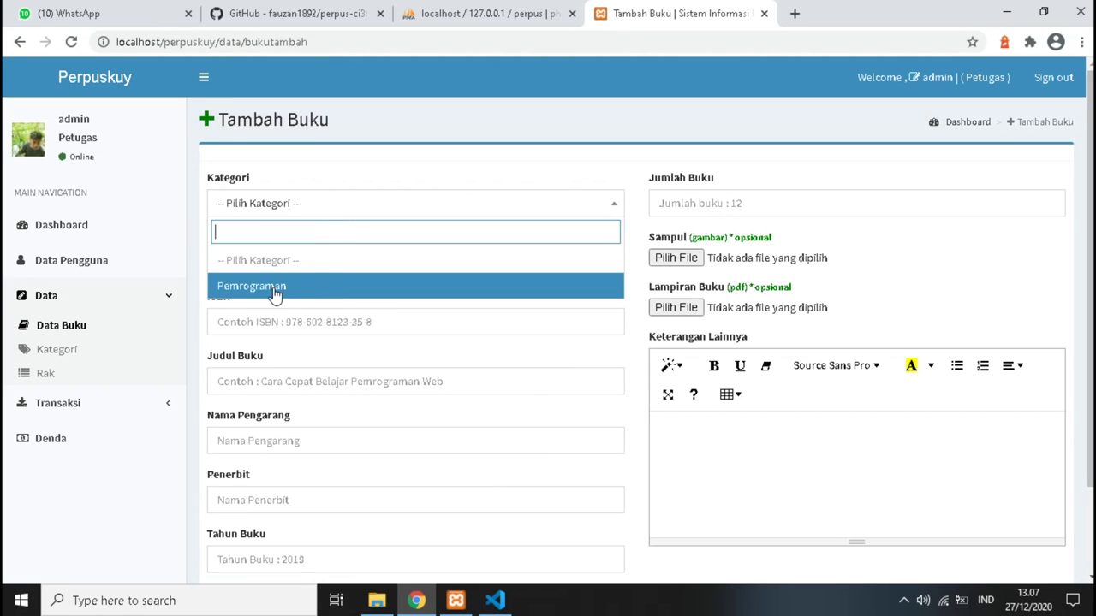
{"action": "left_click", "coordinate": [343, 175]}
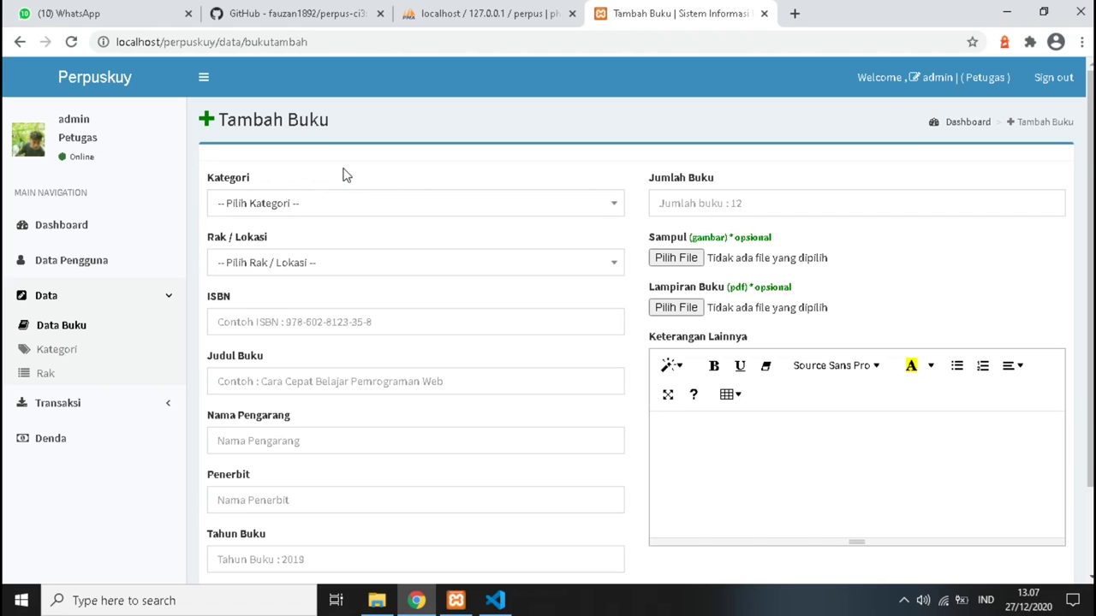
{"action": "left_click", "coordinate": [313, 263]}
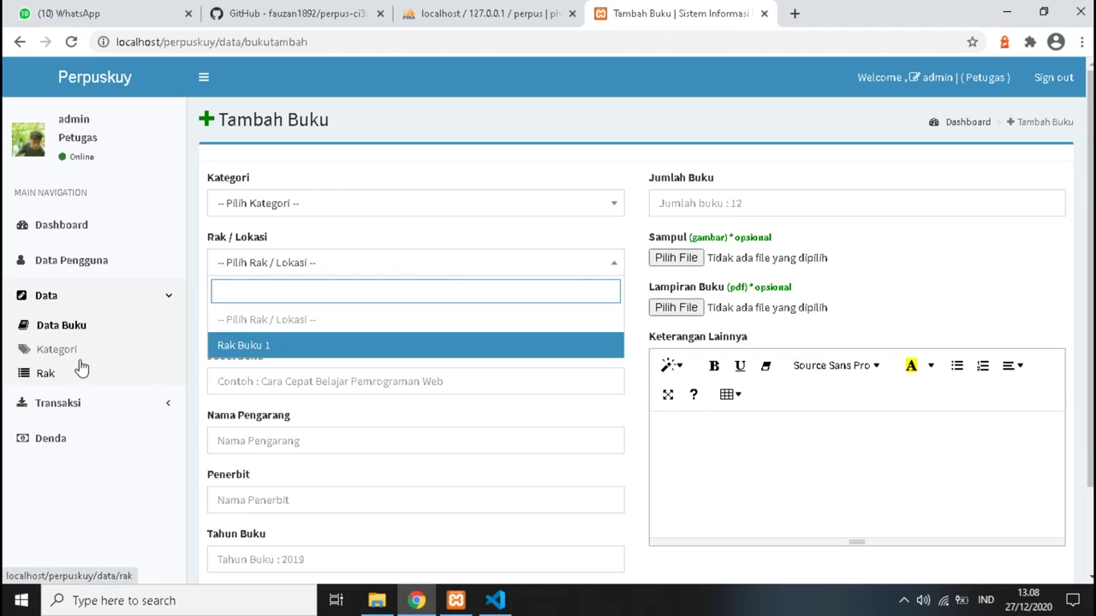
{"action": "left_click", "coordinate": [273, 206]}
{"action": "left_click", "coordinate": [401, 167]}
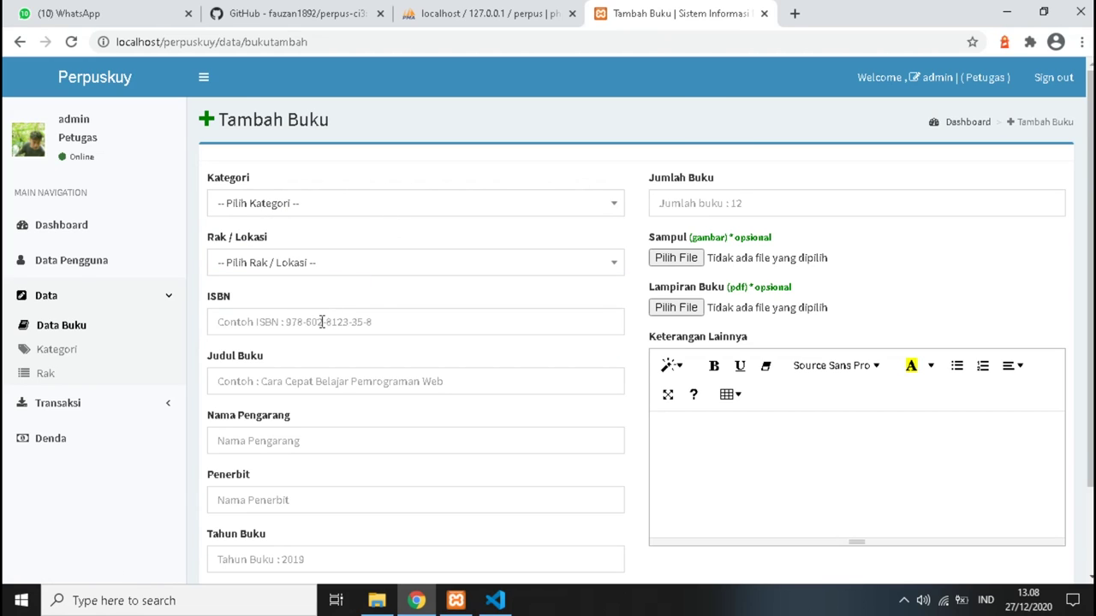
Step through the empty ISBN, title, author, publisher, year, copies and notes fields, then open Kategori.
{"action": "scroll", "coordinate": [324, 319], "scroll_direction": "down", "scroll_amount": 1}
{"action": "left_click", "coordinate": [320, 241]}
{"action": "left_click", "coordinate": [337, 307]}
{"action": "left_click", "coordinate": [345, 360]}
{"action": "left_click", "coordinate": [345, 420]}
{"action": "left_click", "coordinate": [362, 479]}
{"action": "left_click", "coordinate": [707, 123]}
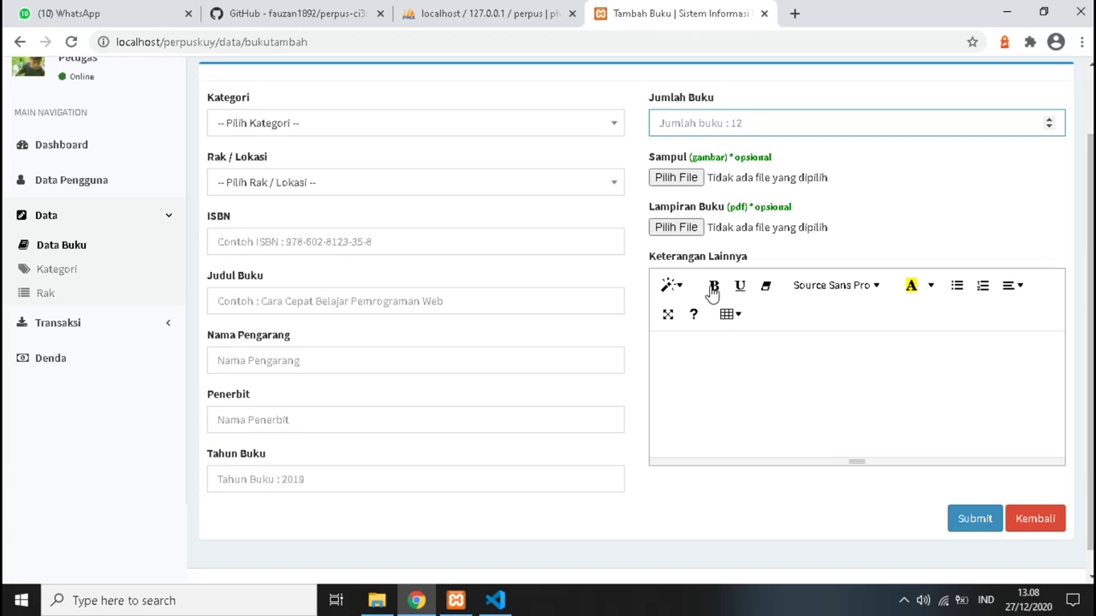
{"action": "left_click", "coordinate": [709, 376]}
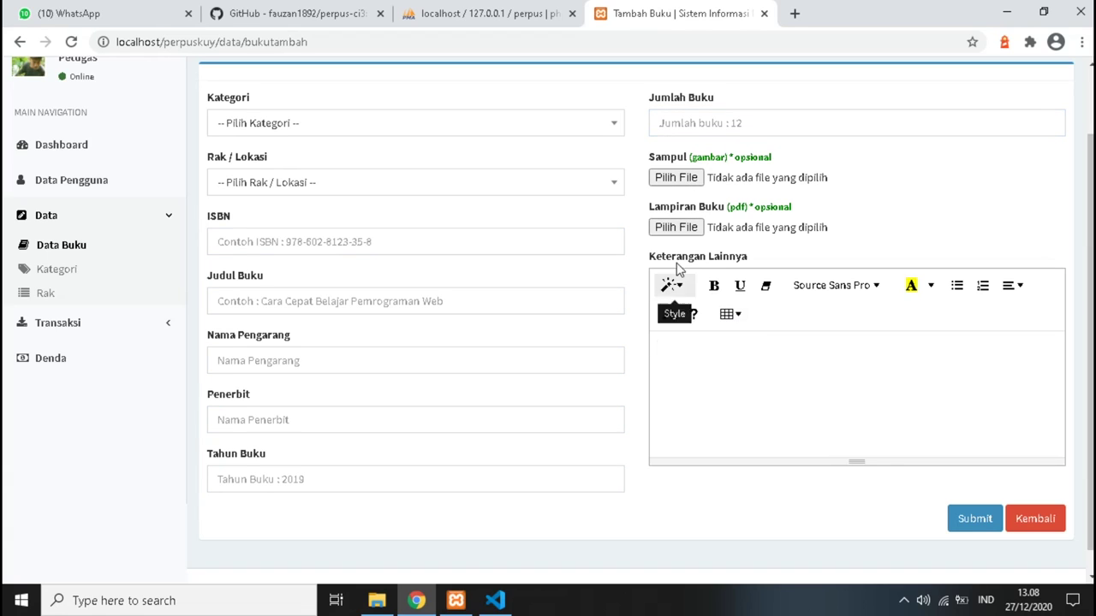
{"action": "left_click", "coordinate": [150, 280]}
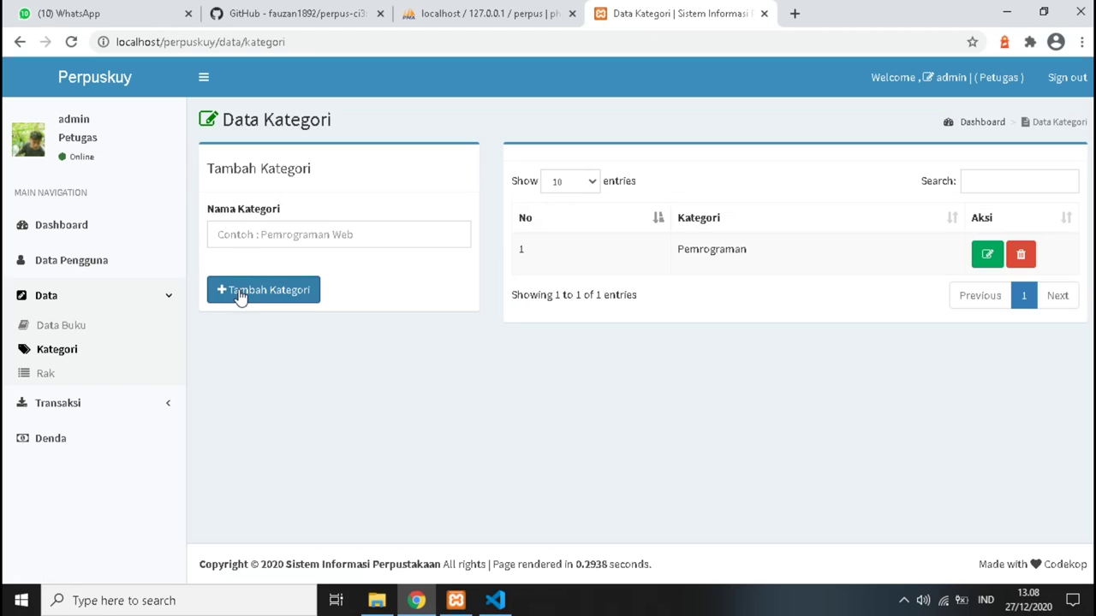
Check the Rak shelf form, then open Data Pinjam Buku listing returned loans PJ009 and PJ001.
{"action": "left_click", "coordinate": [73, 374]}
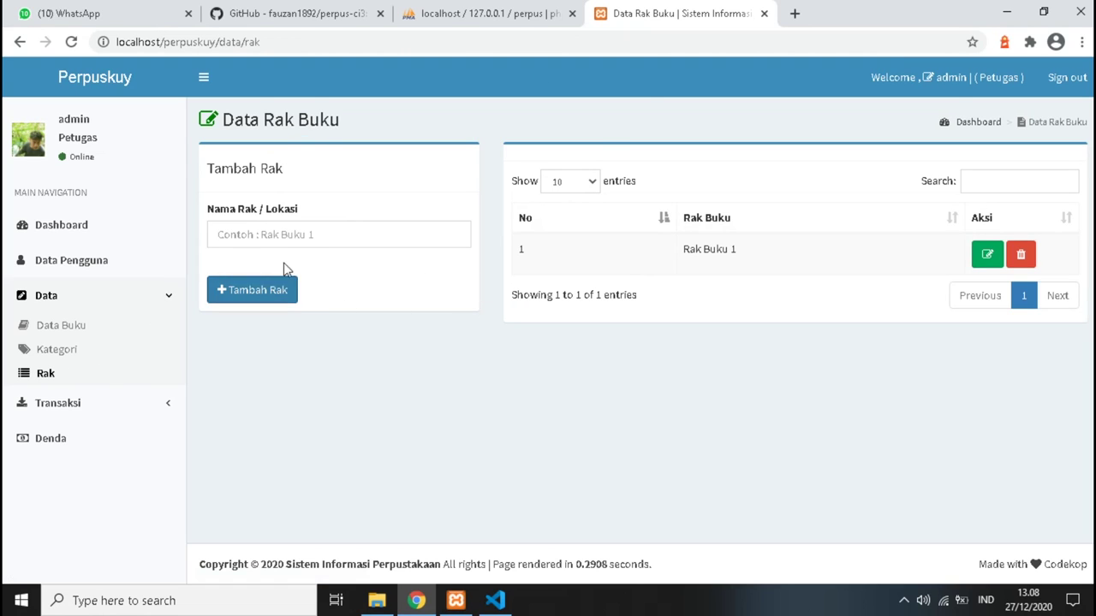
{"action": "left_click", "coordinate": [282, 238]}
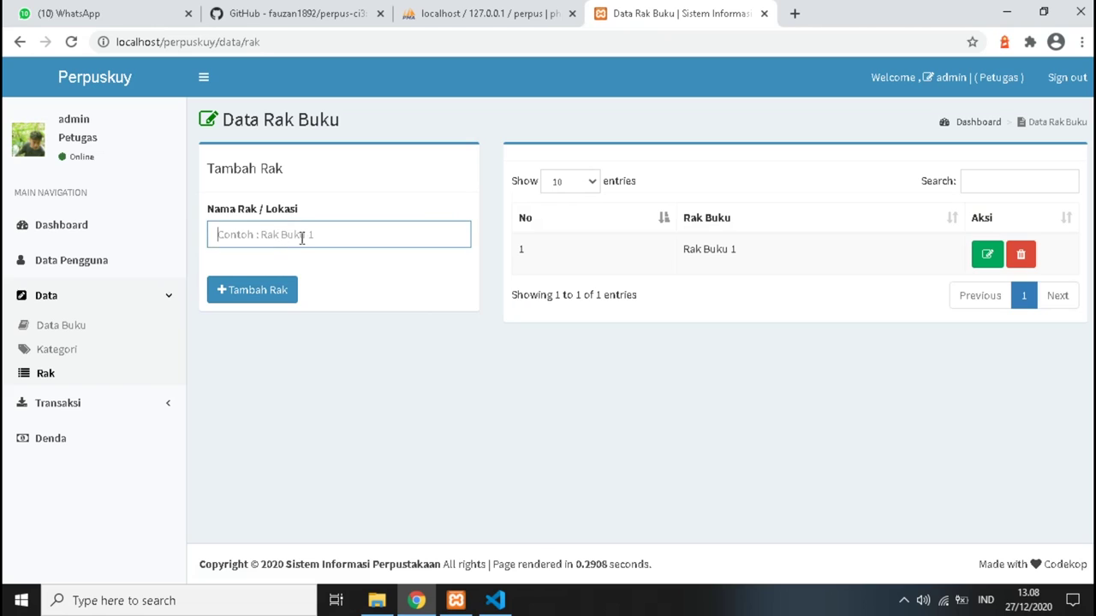
{"action": "left_click", "coordinate": [73, 409]}
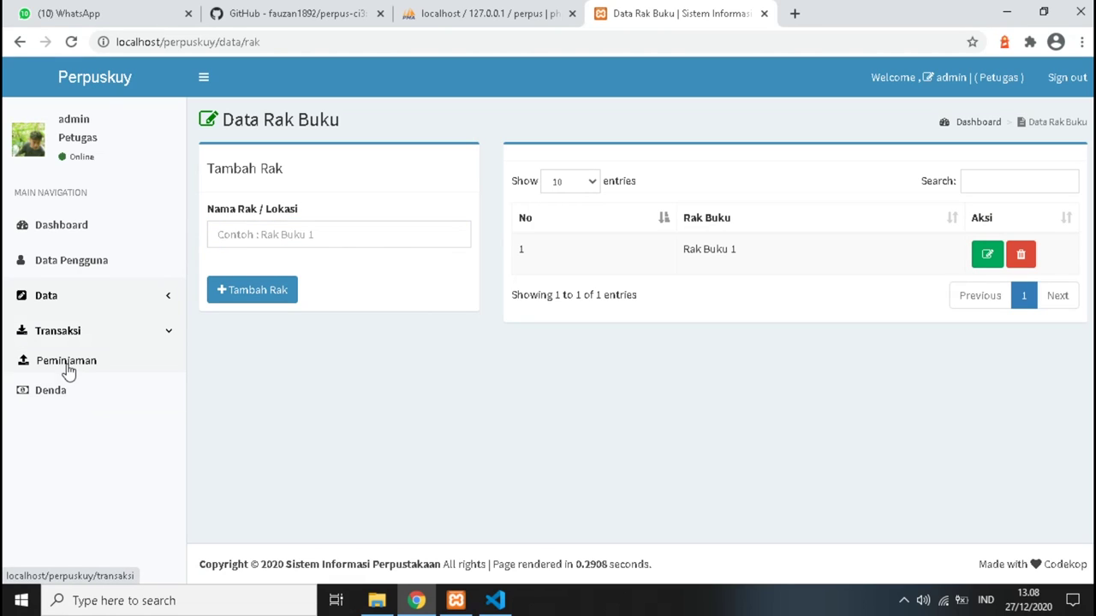
{"action": "left_click", "coordinate": [67, 367]}
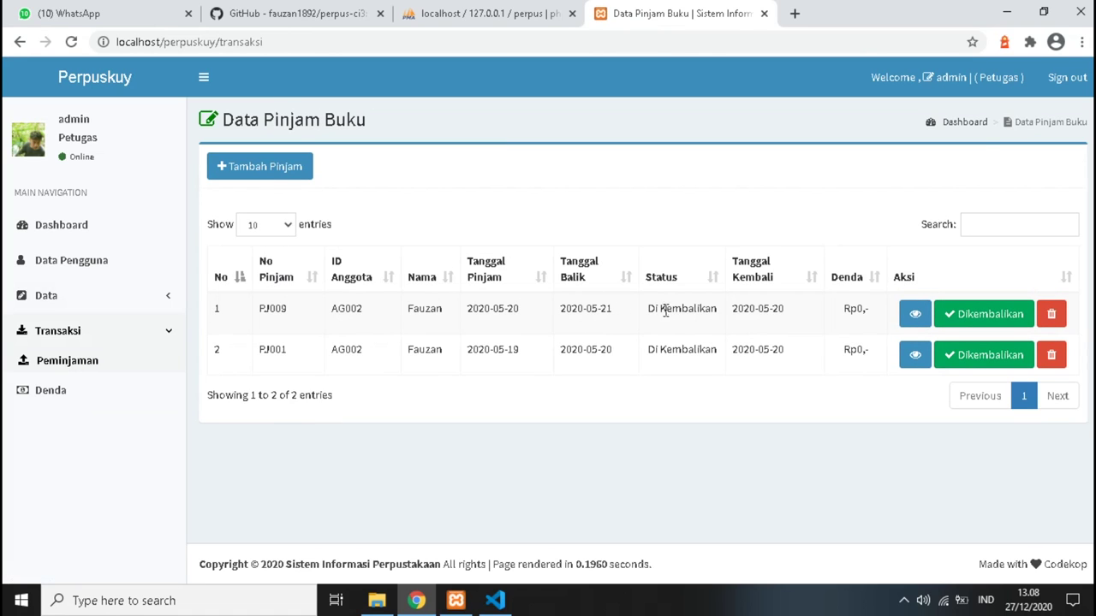
View loan PJ009's full details, then return to the list and start new loan PJ0011.
{"action": "left_click", "coordinate": [914, 314]}
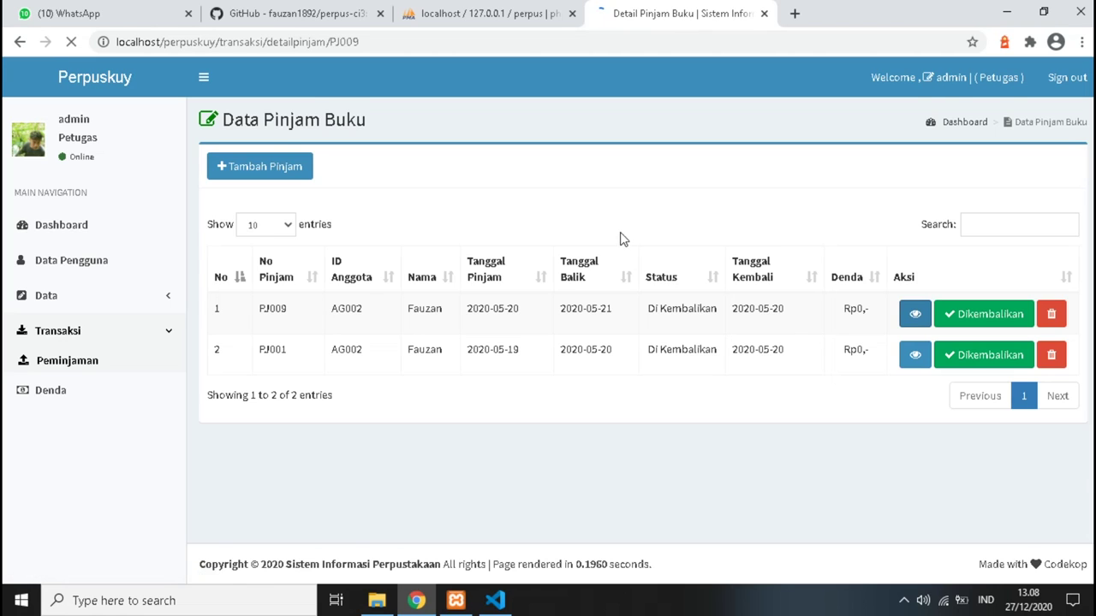
{"action": "scroll", "coordinate": [661, 197], "scroll_direction": "down", "scroll_amount": 3}
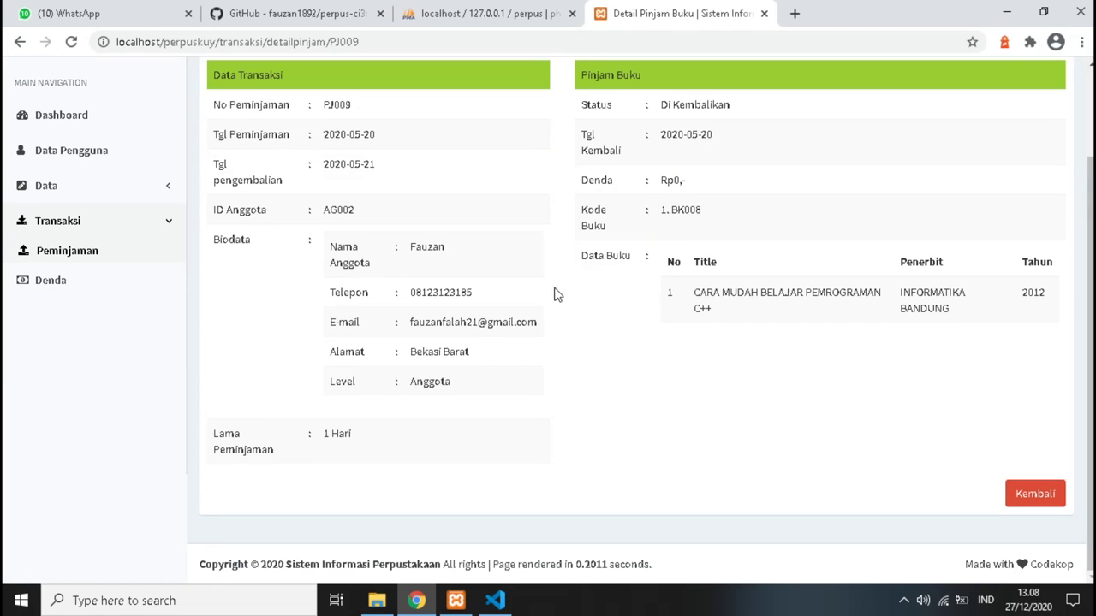
{"action": "scroll", "coordinate": [750, 445], "scroll_direction": "up", "scroll_amount": 3}
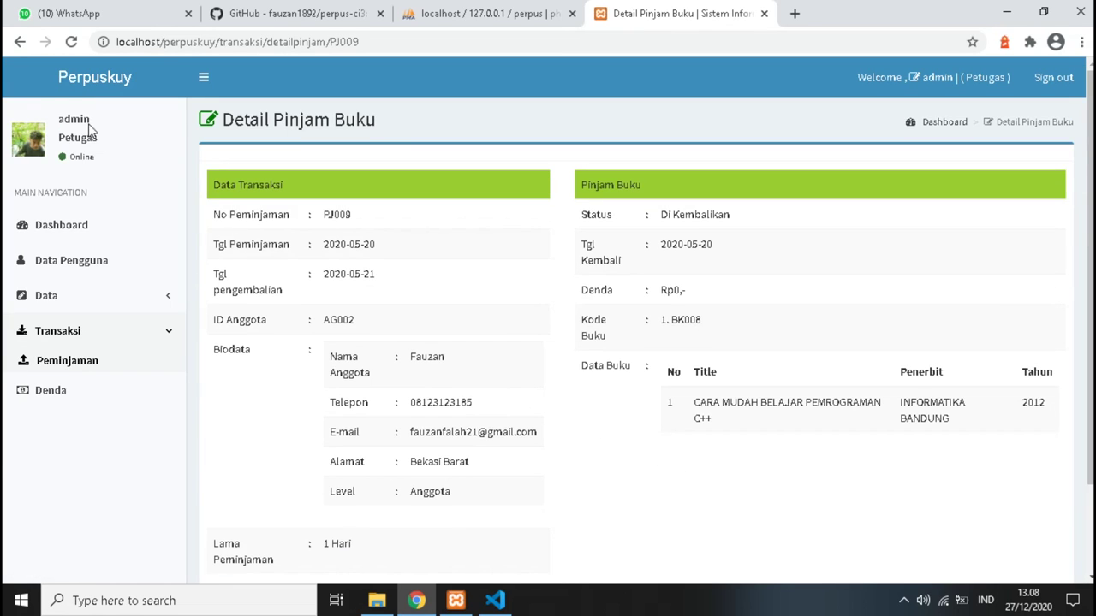
{"action": "left_click", "coordinate": [19, 41]}
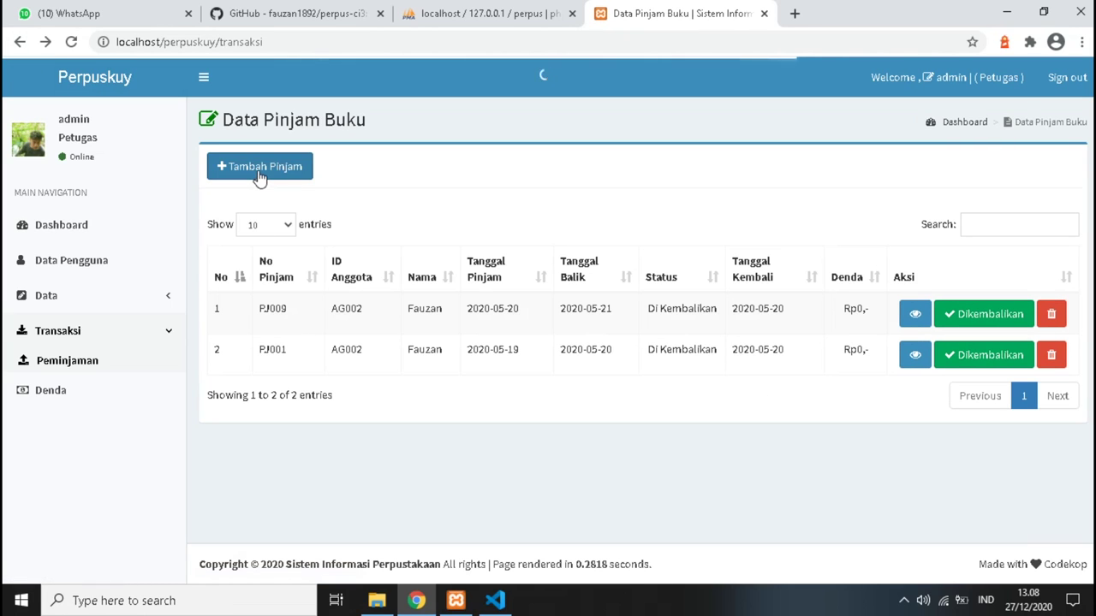
{"action": "left_click", "coordinate": [261, 168]}
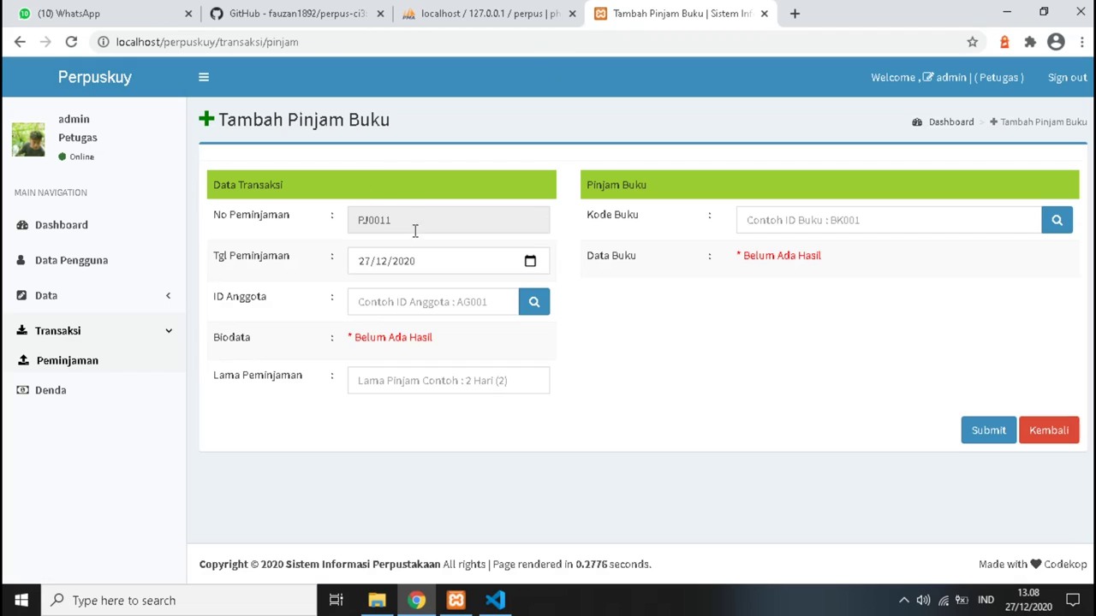
Enter member ID 1212 on the new loan form, then erase it when it isn't found.
{"action": "left_click", "coordinate": [406, 312]}
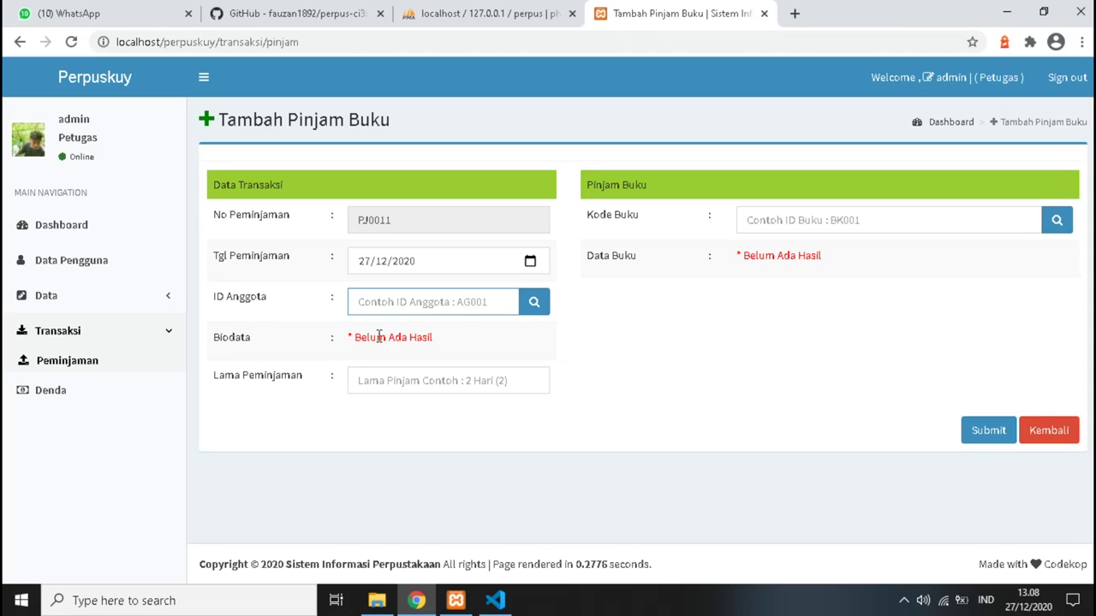
{"action": "type", "text": "1212"}
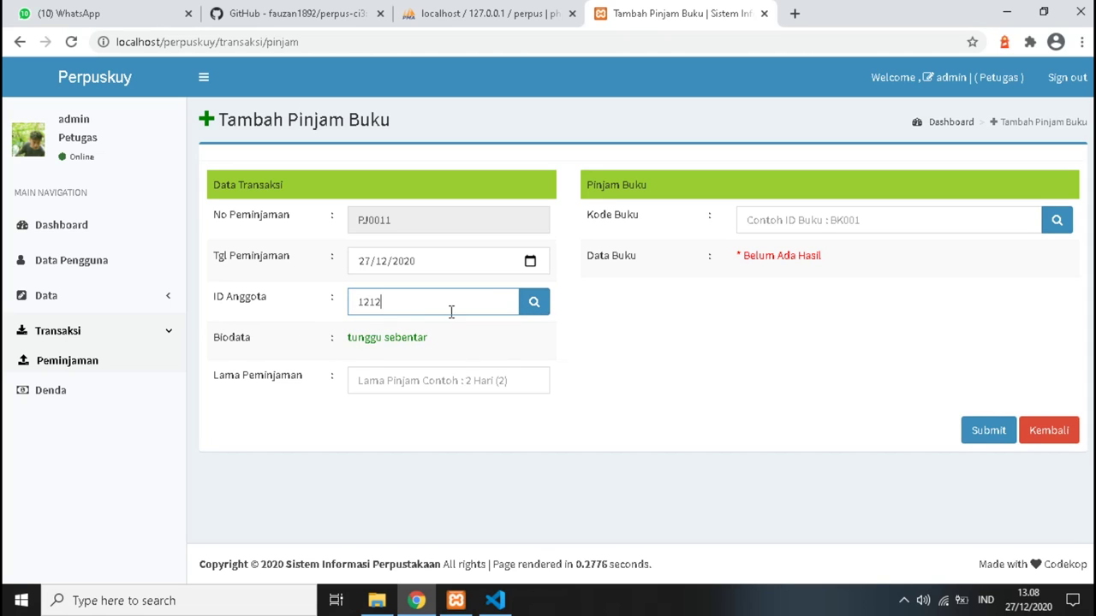
{"action": "key", "text": "BackSpace"}
{"action": "key", "text": "BackSpace"}
{"action": "key", "text": "BackSpace"}
{"action": "key", "text": "BackSpace"}
{"action": "left_click", "coordinate": [74, 304]}
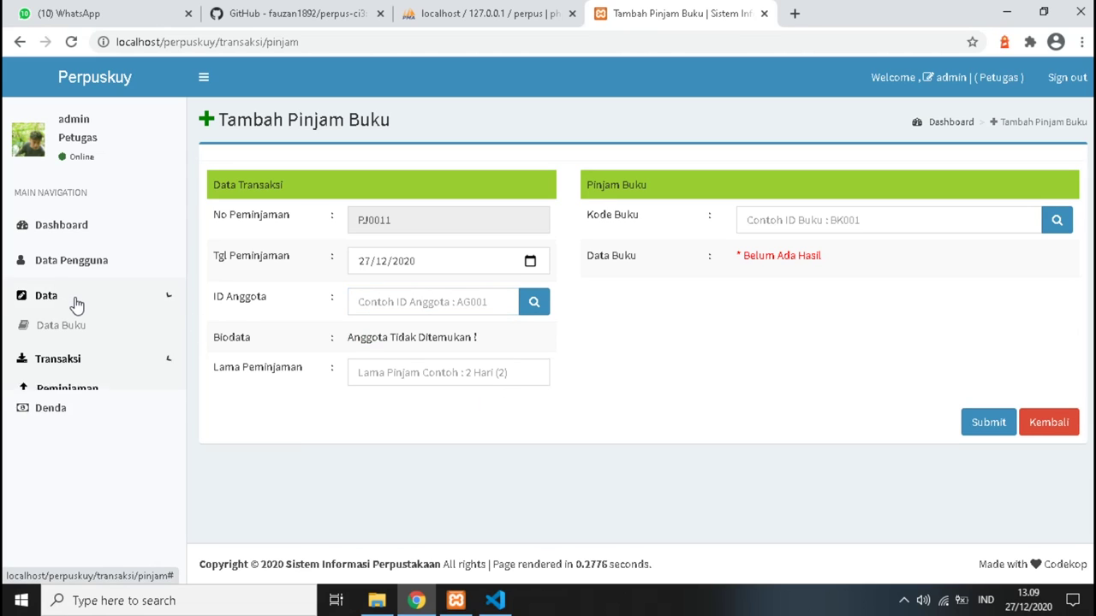
{"action": "left_click", "coordinate": [77, 306]}
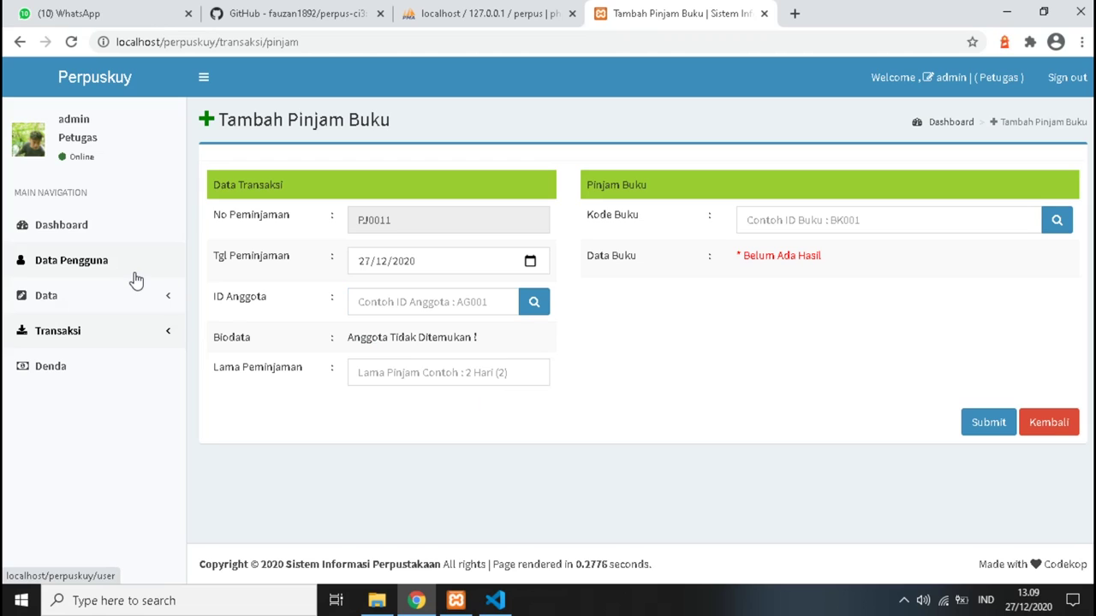
Visit the Kode Buku and Lama Peminjaman fields, then open the Data Pengguna user list.
{"action": "left_click", "coordinate": [808, 220]}
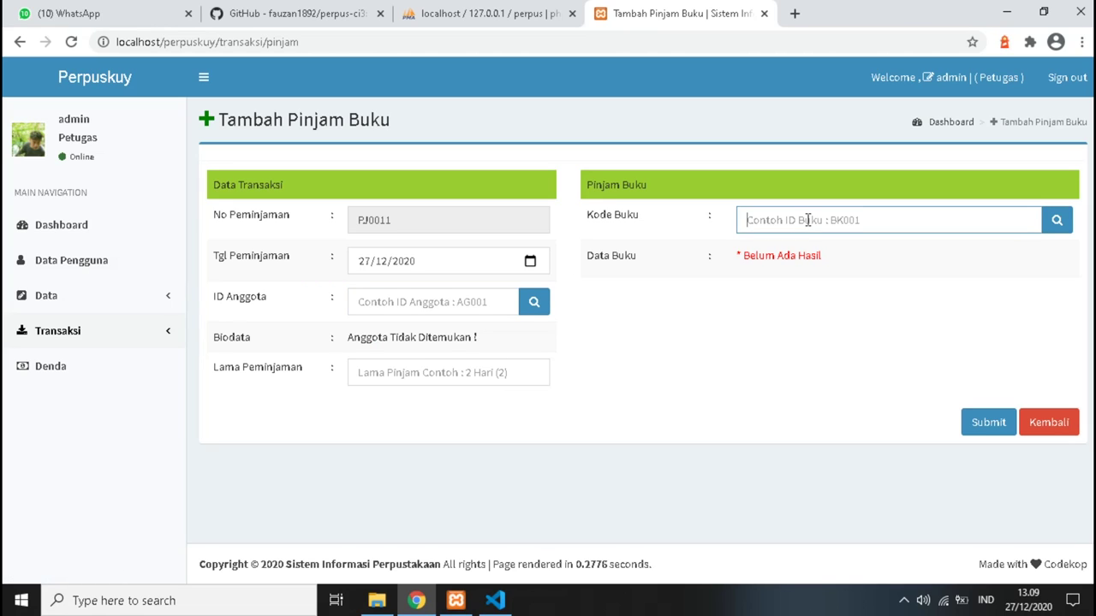
{"action": "left_click", "coordinate": [429, 378]}
{"action": "left_click", "coordinate": [432, 338]}
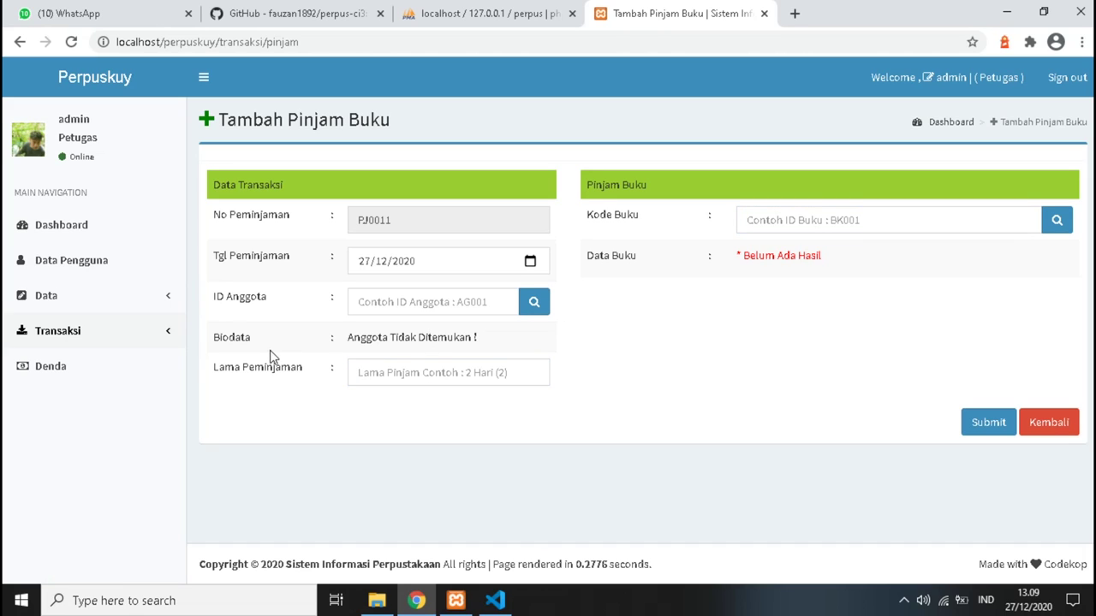
{"action": "left_click", "coordinate": [96, 271]}
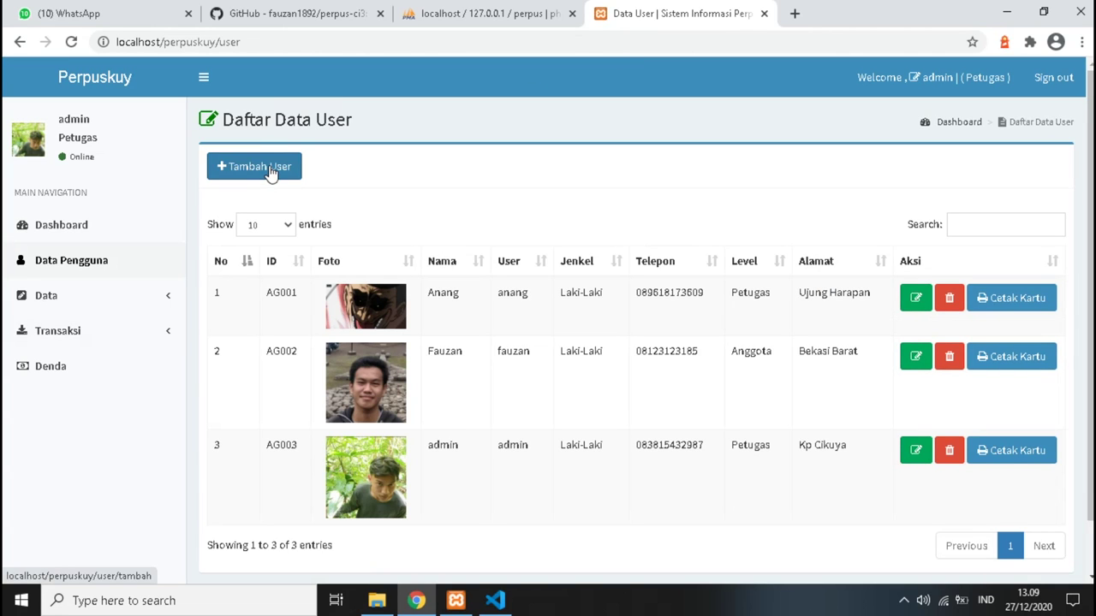
Start a new user in the add-user form and set its Level to Anggota.
{"action": "left_click", "coordinate": [275, 180]}
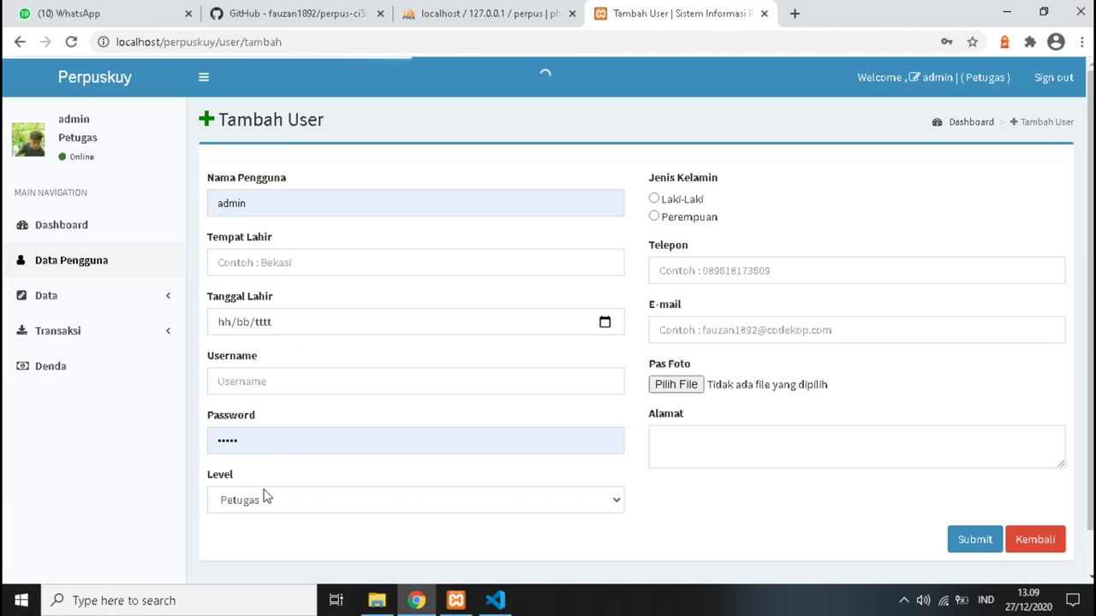
{"action": "left_click", "coordinate": [266, 510]}
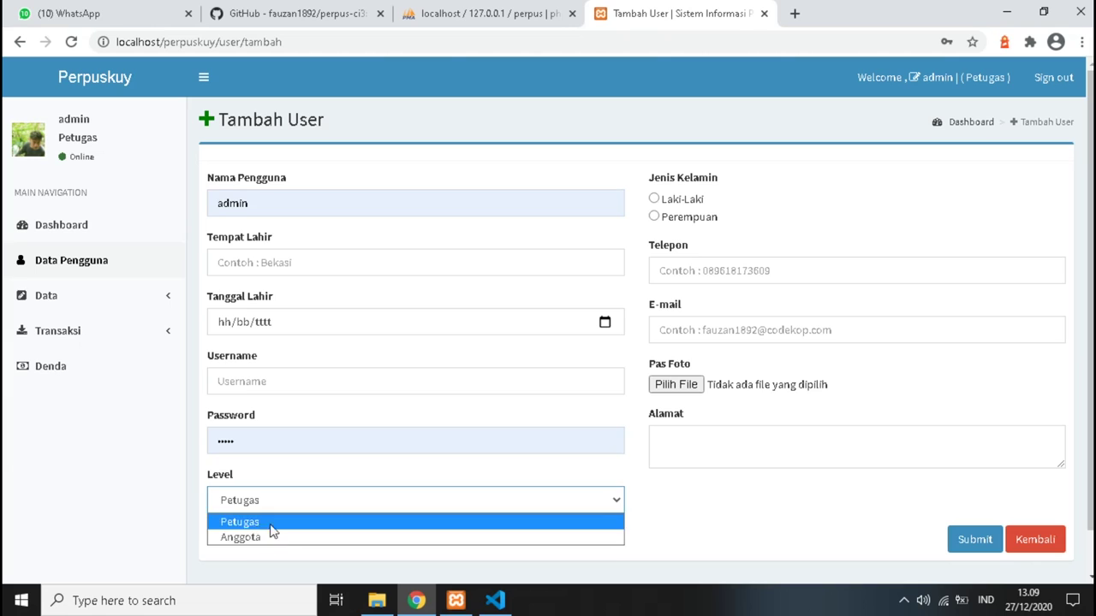
{"action": "left_click", "coordinate": [265, 537]}
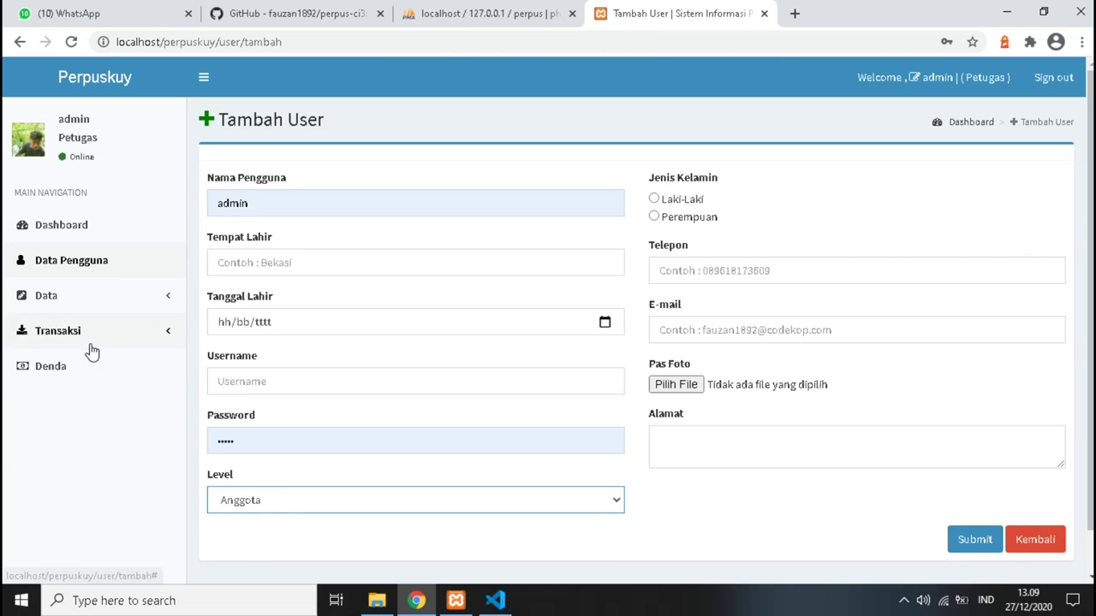
Check the Denda and Peminjaman pages, then return to the Data Pengguna user list.
{"action": "left_click", "coordinate": [79, 377]}
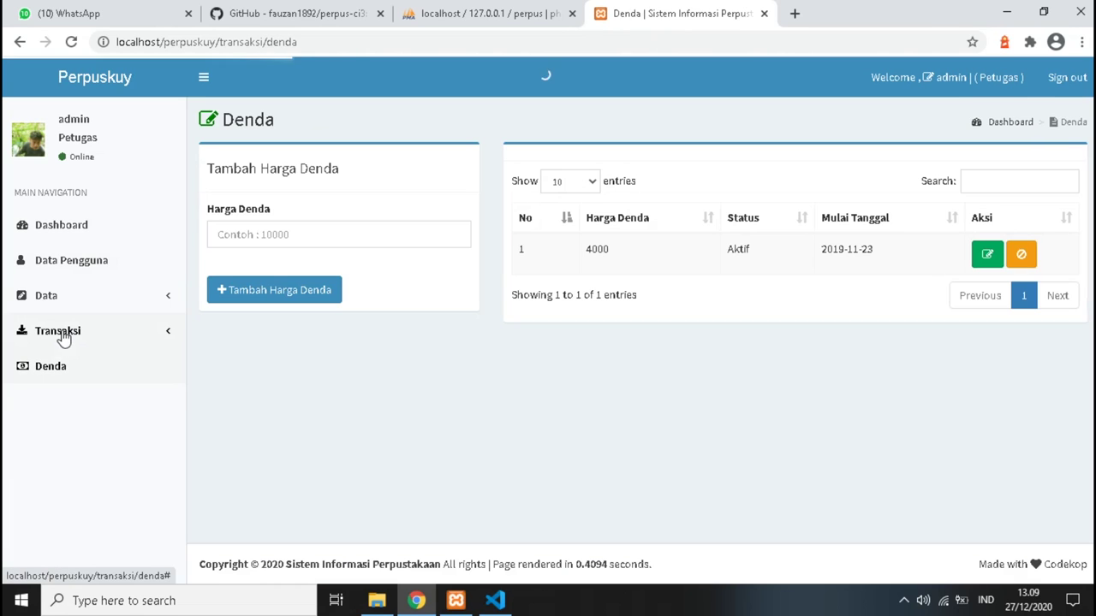
{"action": "left_click", "coordinate": [62, 334]}
{"action": "left_click", "coordinate": [66, 363]}
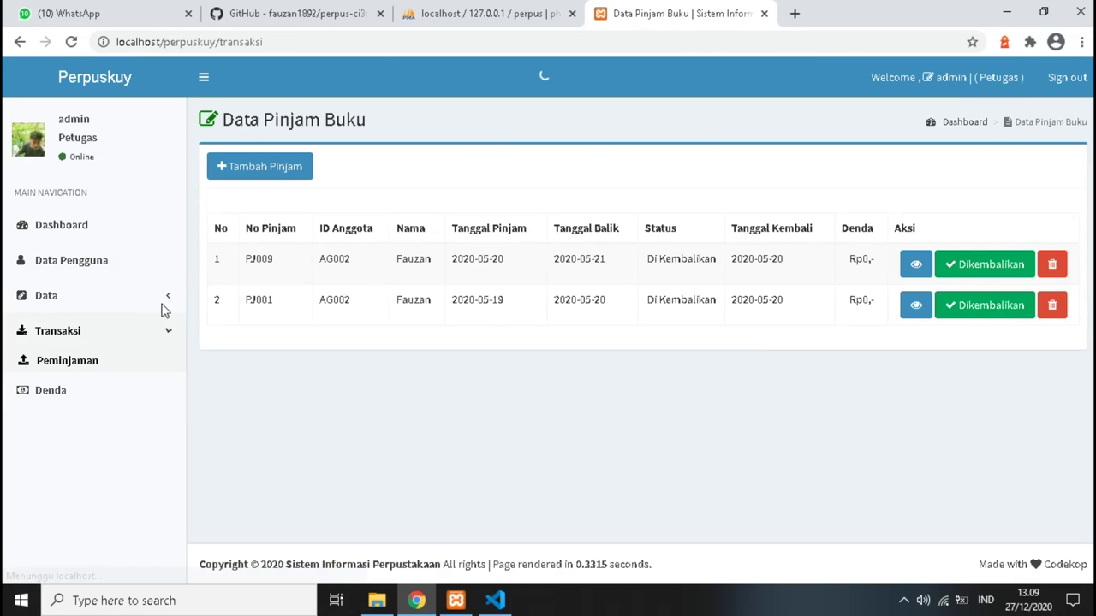
{"action": "left_click", "coordinate": [69, 299]}
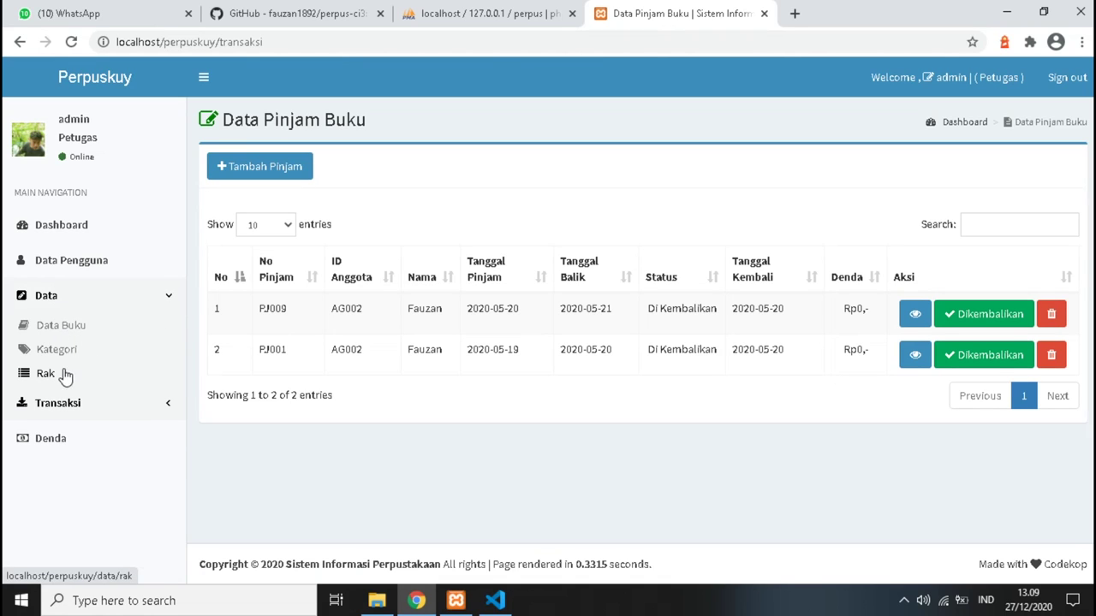
{"action": "left_click", "coordinate": [74, 264]}
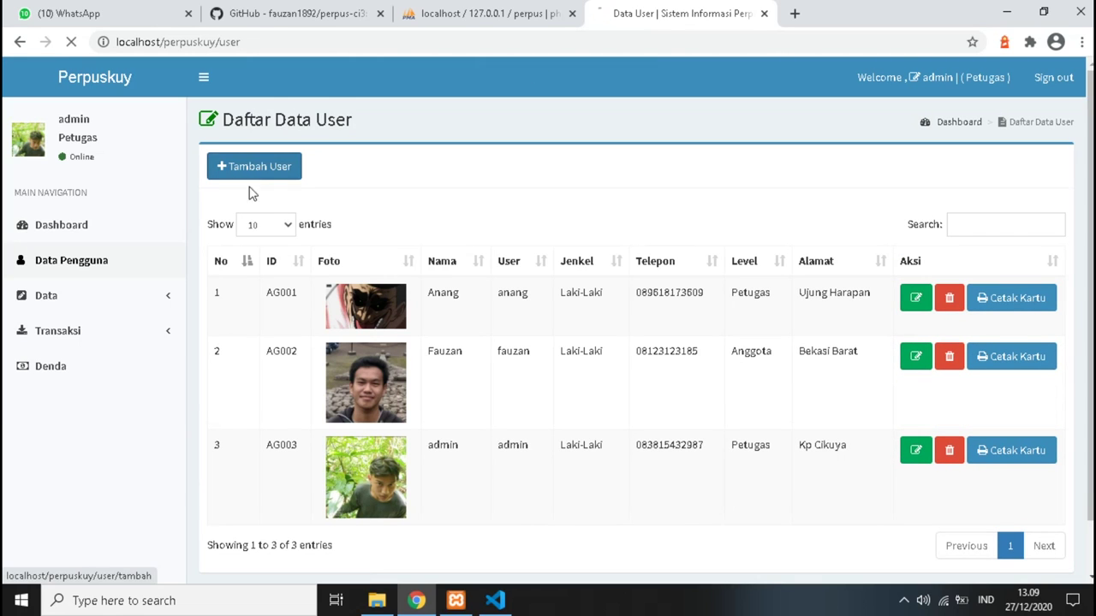
Start a new user, replacing the autofilled name with the member's name and entering birthplace Subang.
{"action": "left_click", "coordinate": [250, 188]}
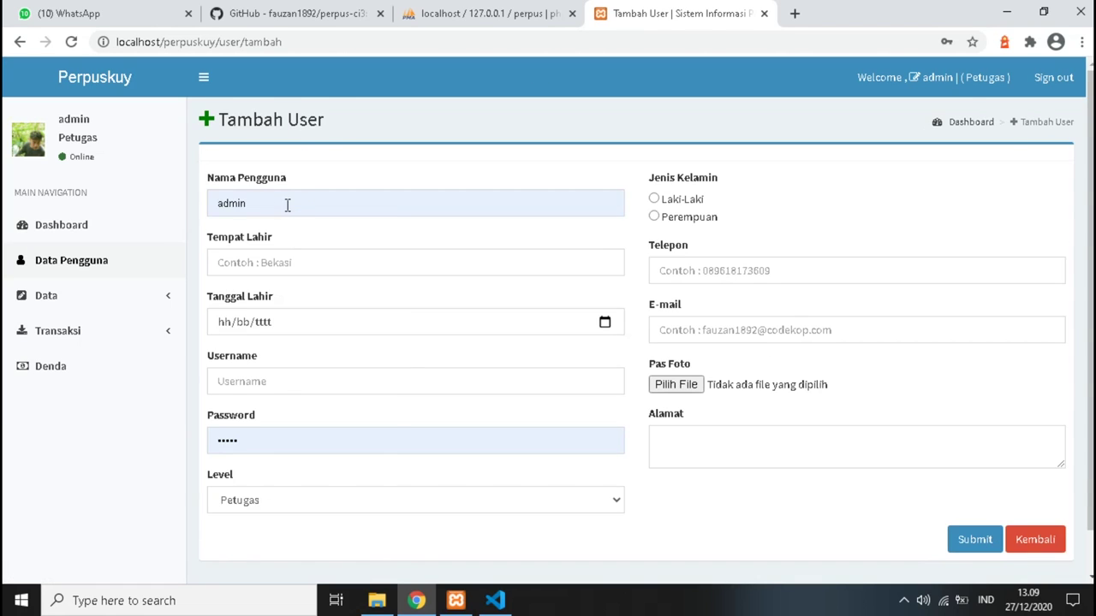
{"action": "left_click", "coordinate": [288, 206]}
{"action": "double_click", "coordinate": [288, 205]}
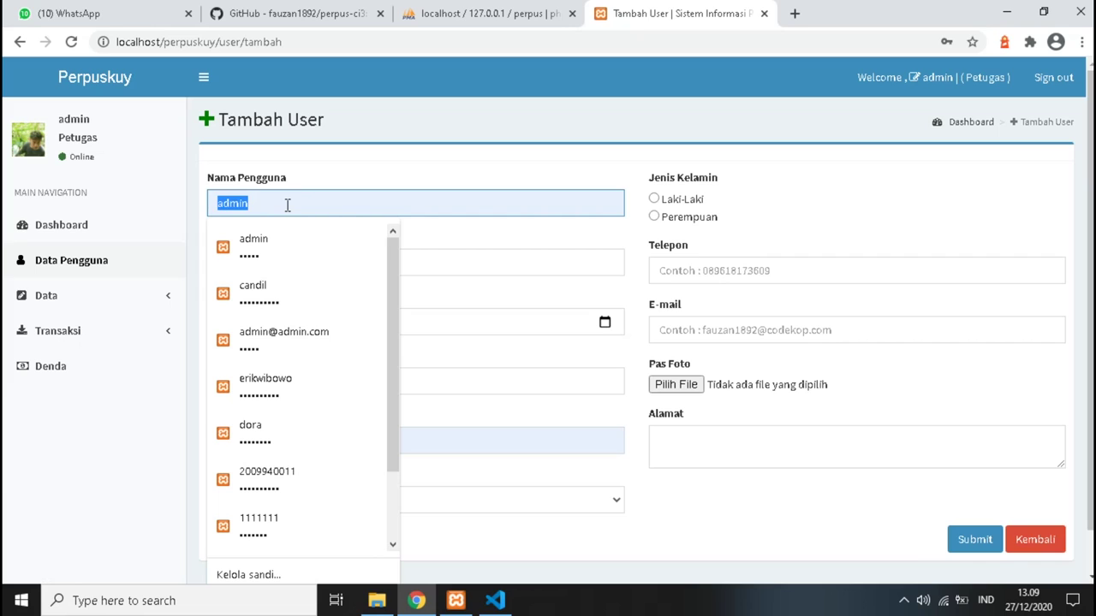
{"action": "type", "text": "candil code"}
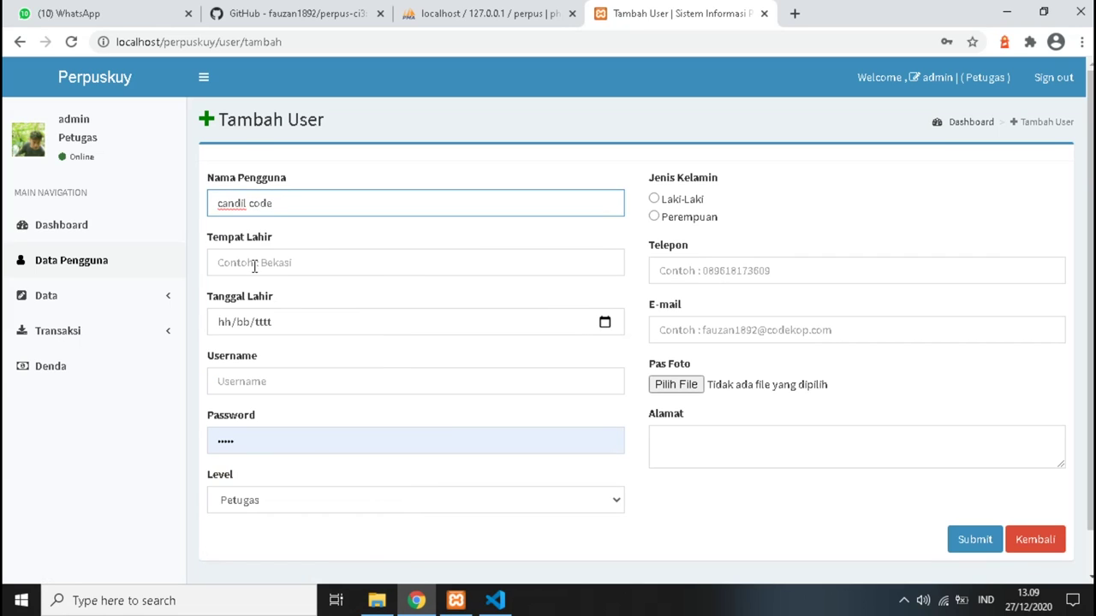
{"action": "left_click", "coordinate": [254, 265]}
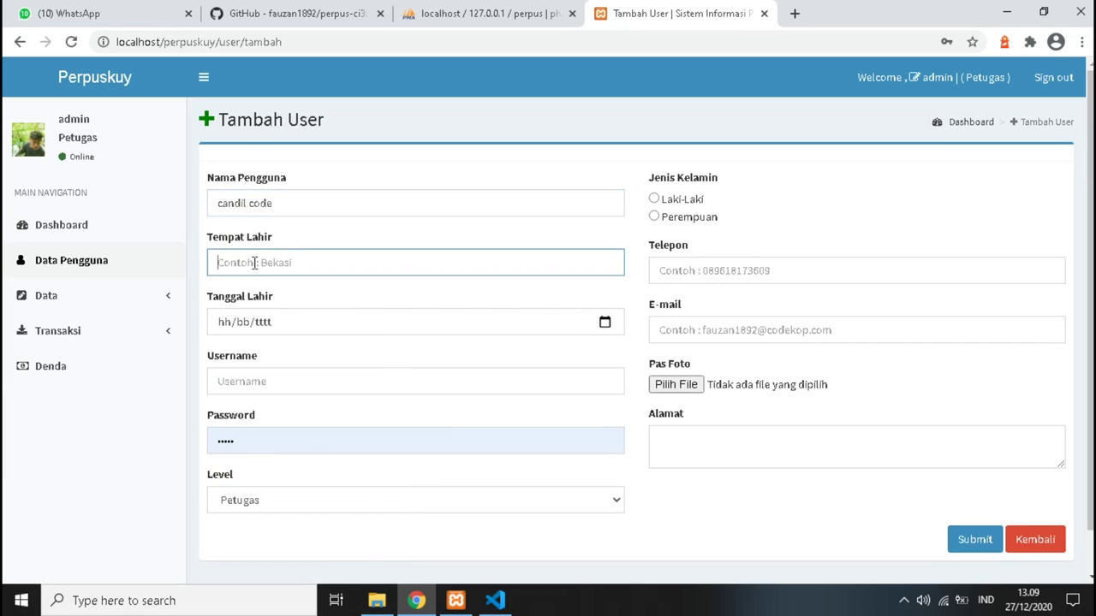
{"action": "type", "text": "Subang"}
{"action": "left_click", "coordinate": [605, 322]}
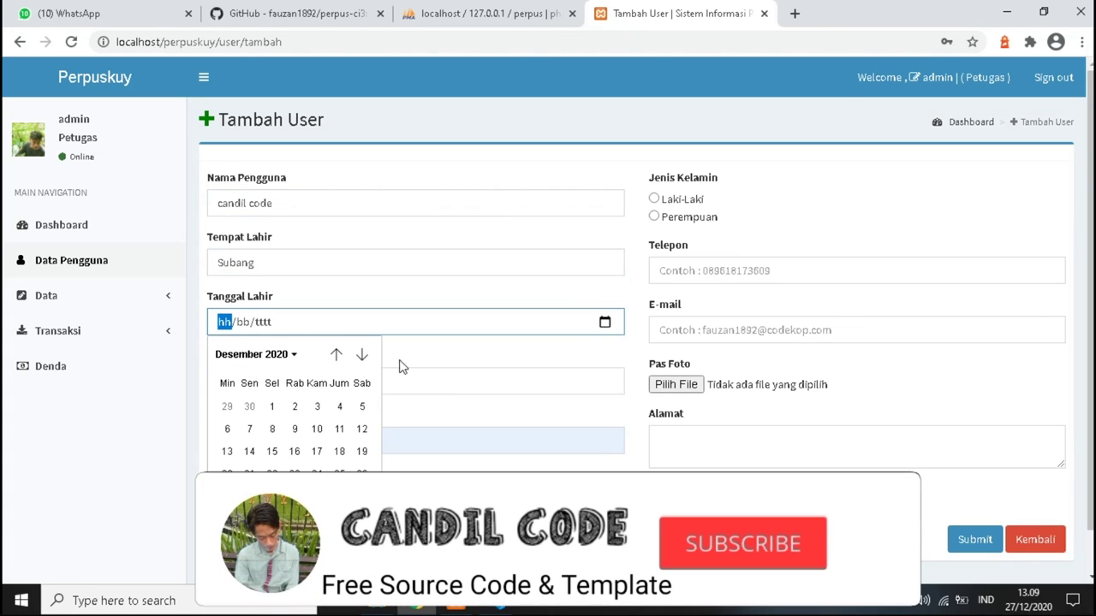
{"action": "left_click", "coordinate": [269, 355]}
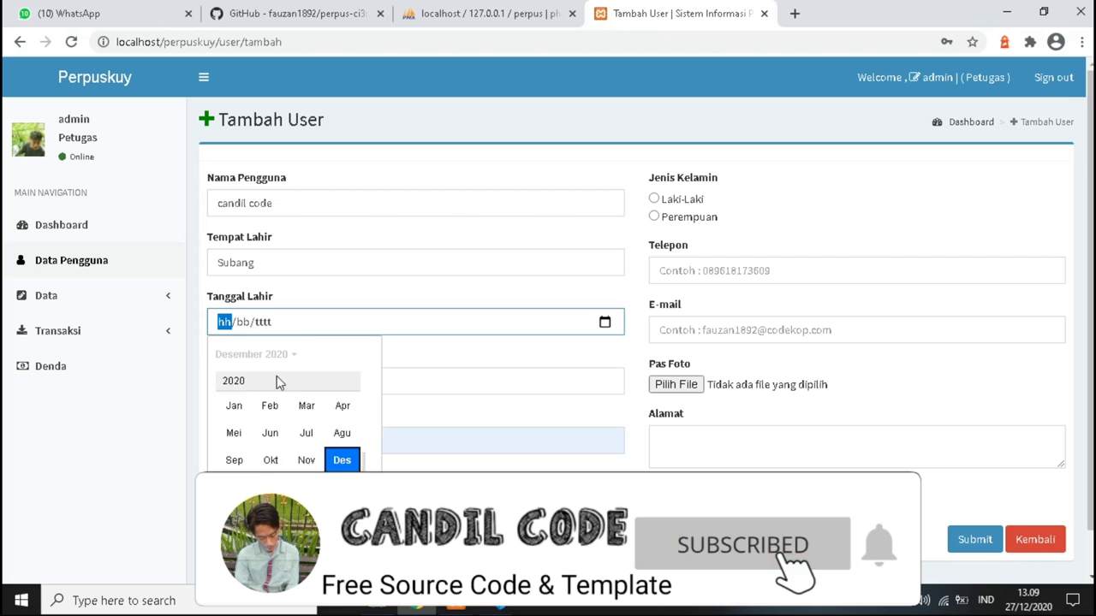
{"action": "scroll", "coordinate": [291, 394], "scroll_direction": "up", "scroll_amount": 5}
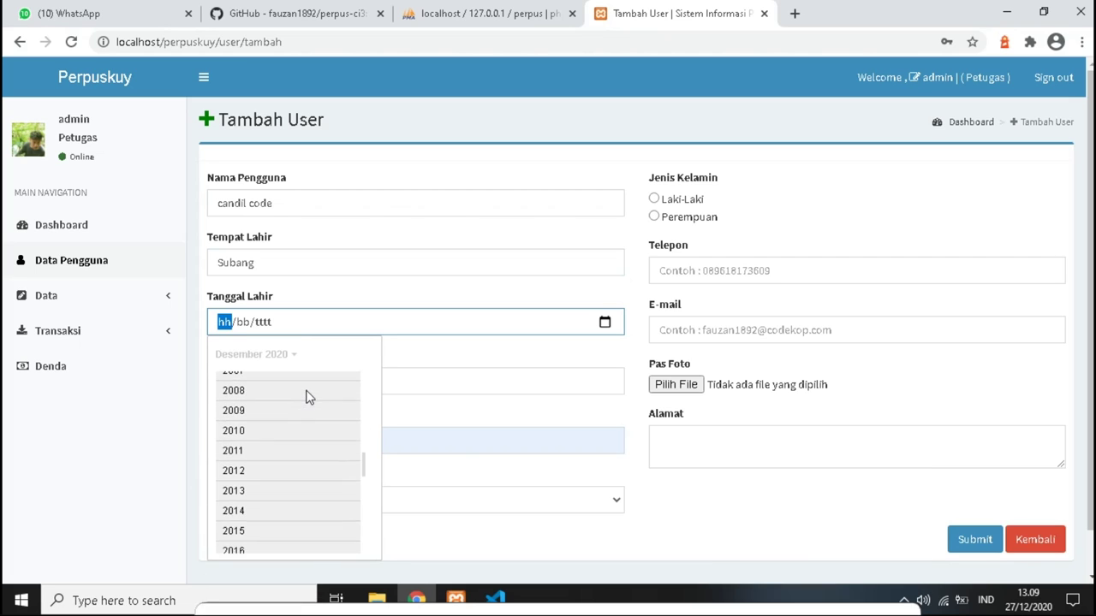
{"action": "left_click", "coordinate": [278, 382]}
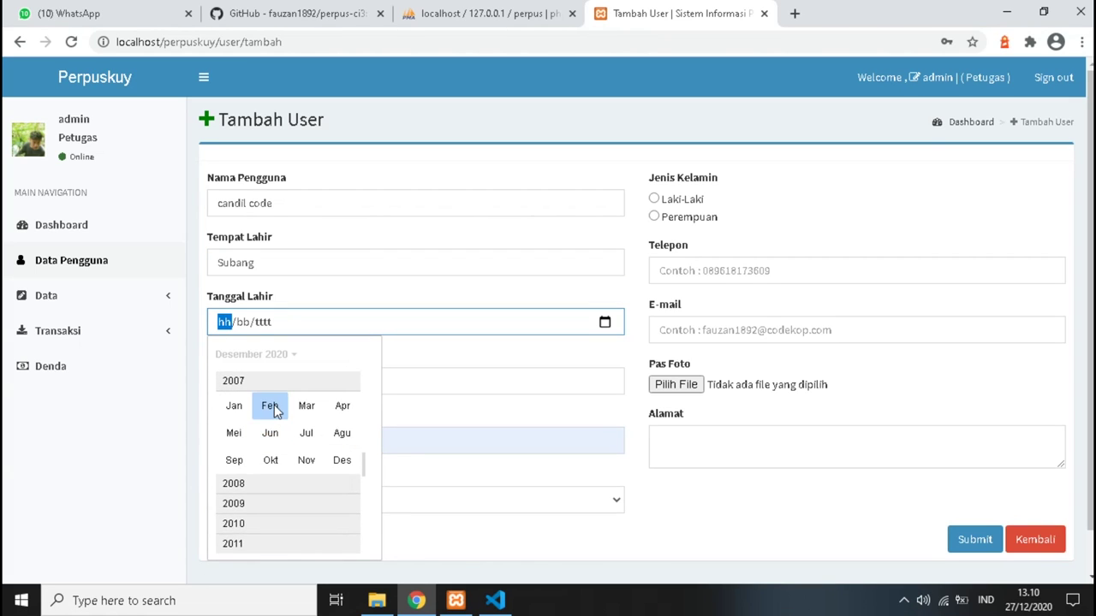
{"action": "left_click", "coordinate": [271, 406]}
{"action": "left_click", "coordinate": [272, 495]}
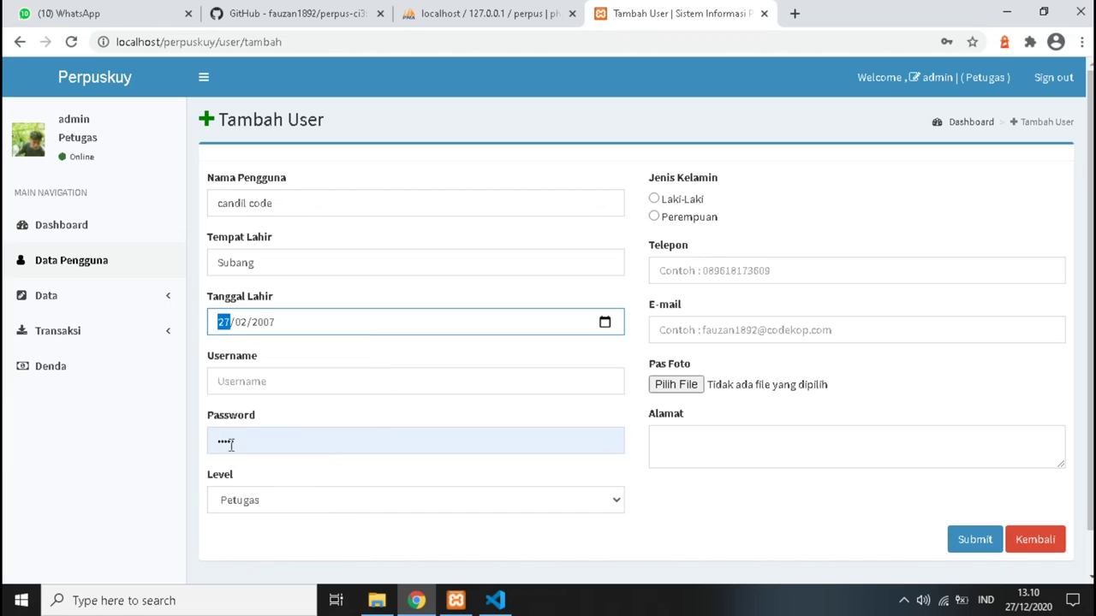
Enter the username and password, and set the user's level to Anggota.
{"action": "left_click", "coordinate": [247, 382]}
{"action": "type", "text": "candil"}
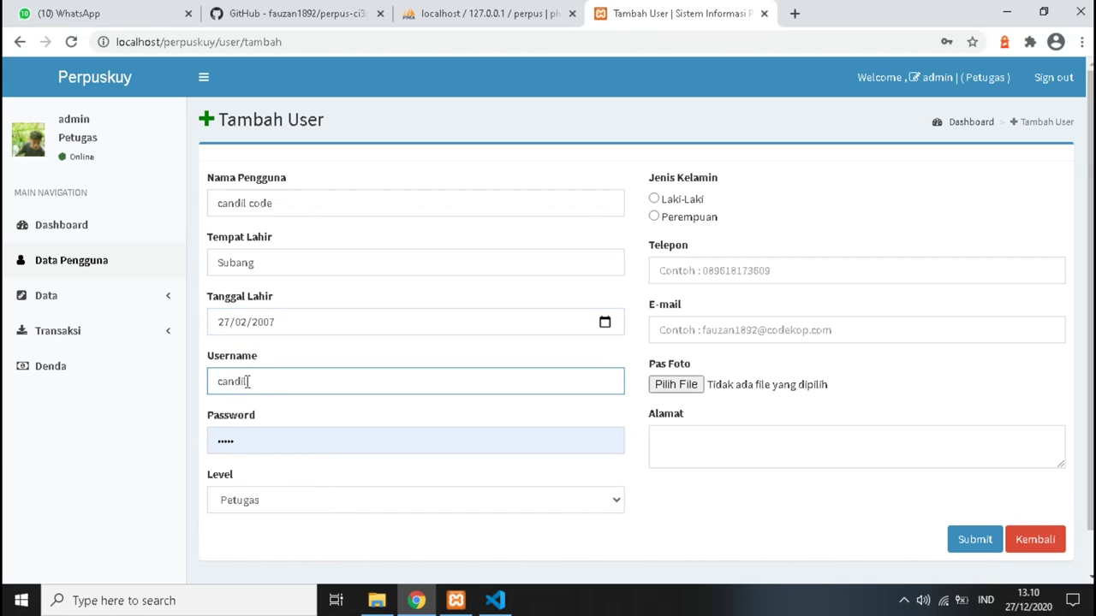
{"action": "key", "text": "Tab"}
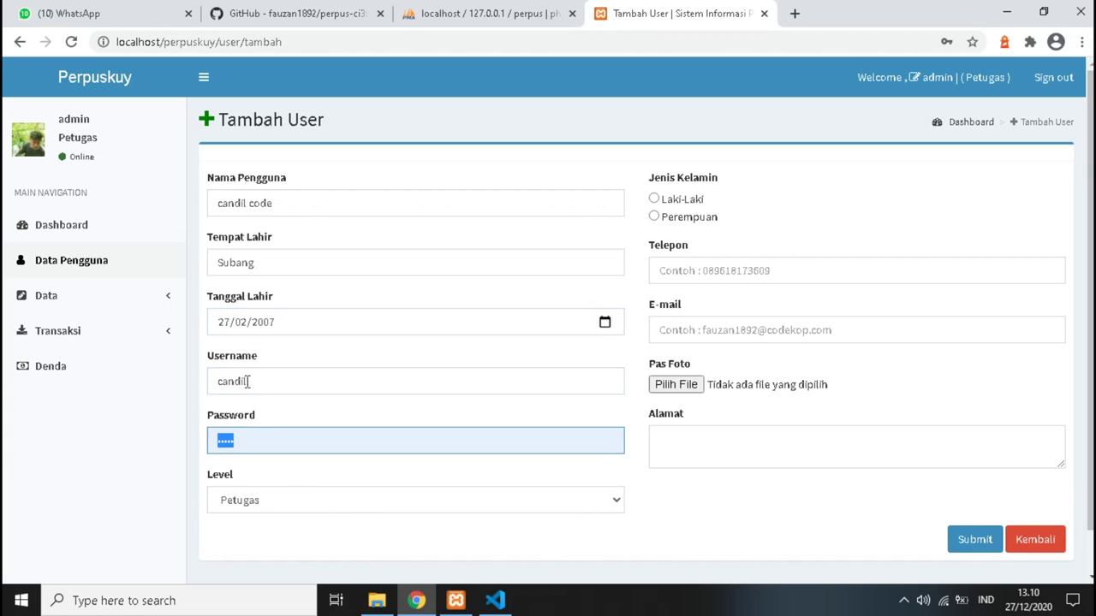
{"action": "type", "text": "c"}
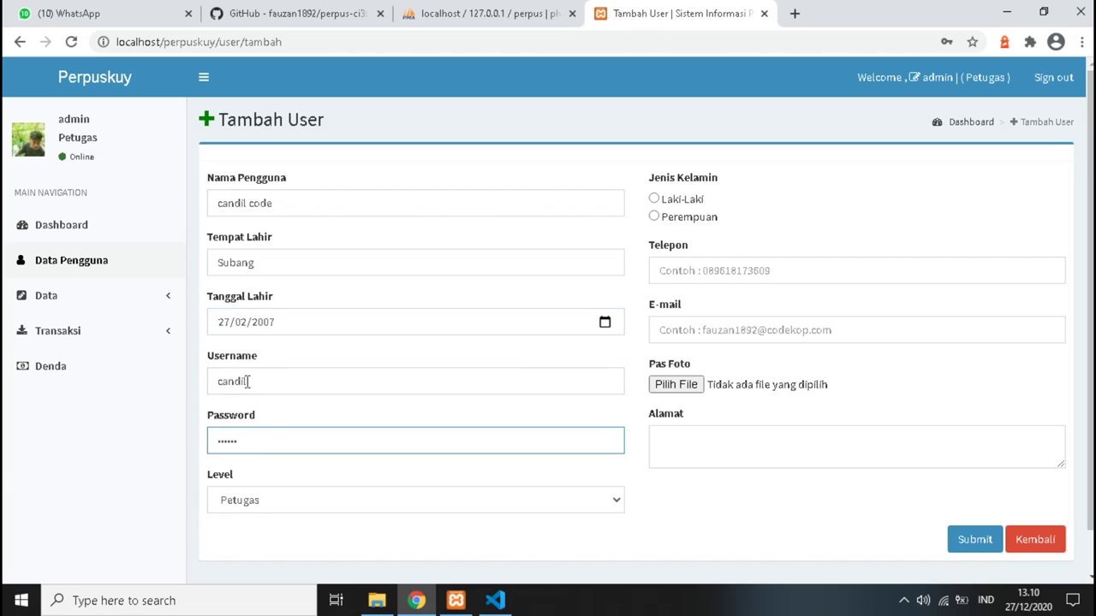
{"action": "left_click", "coordinate": [381, 503]}
{"action": "left_click", "coordinate": [348, 536]}
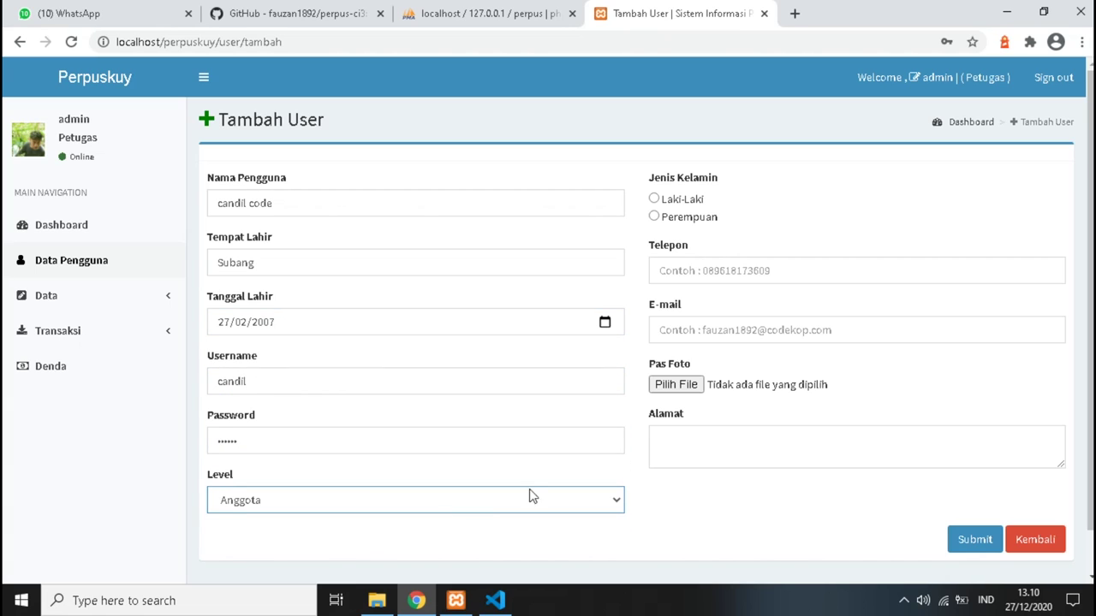
Set gender to Laki-Laki and fill in the phone number and e-mail address.
{"action": "left_click", "coordinate": [654, 199]}
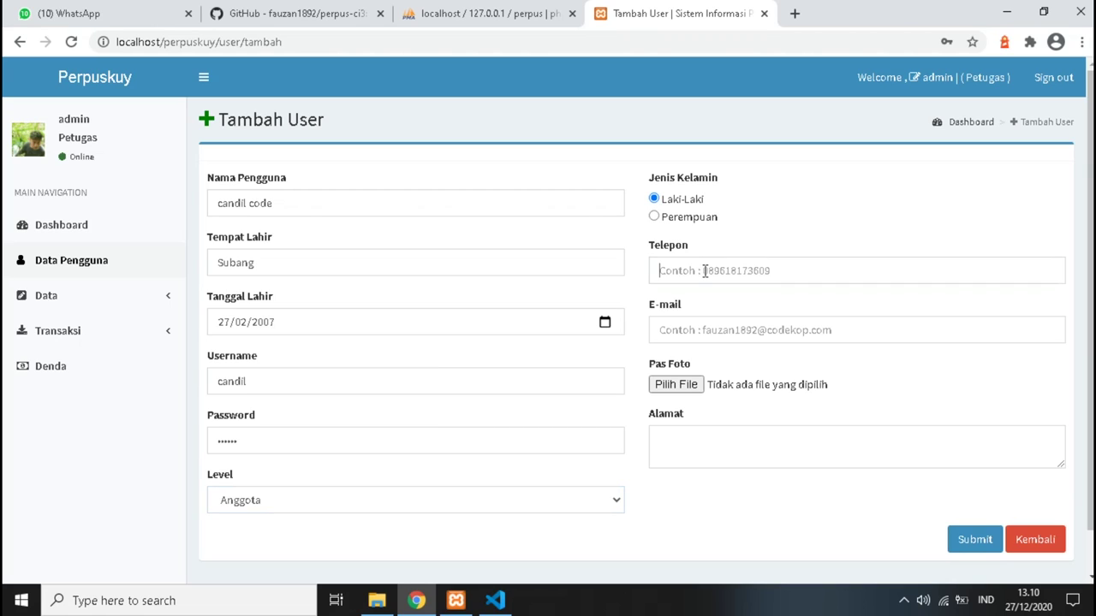
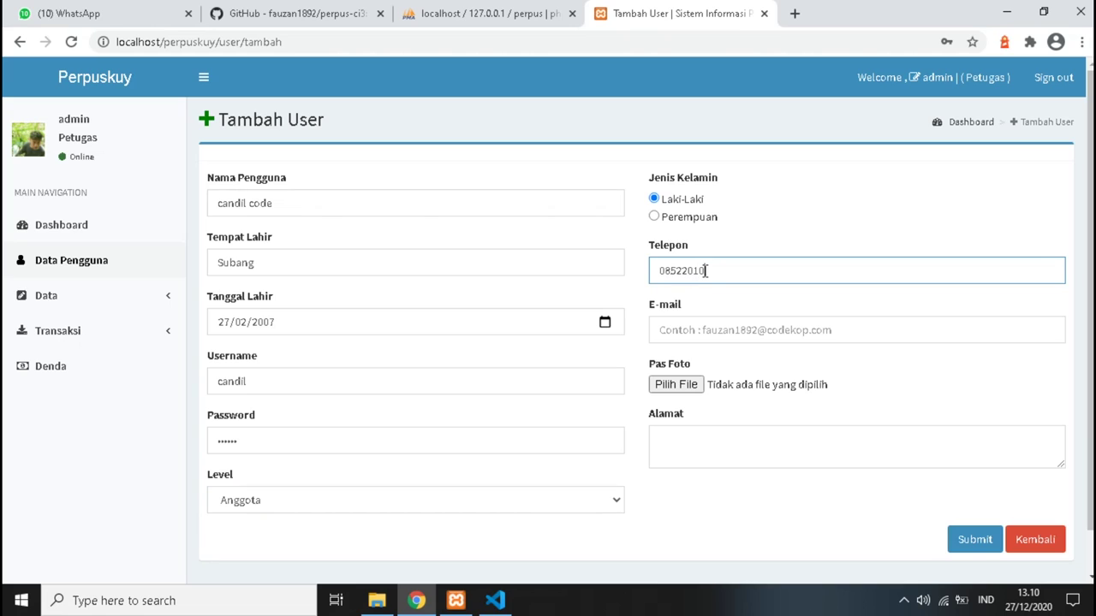
{"action": "left_click", "coordinate": [754, 333]}
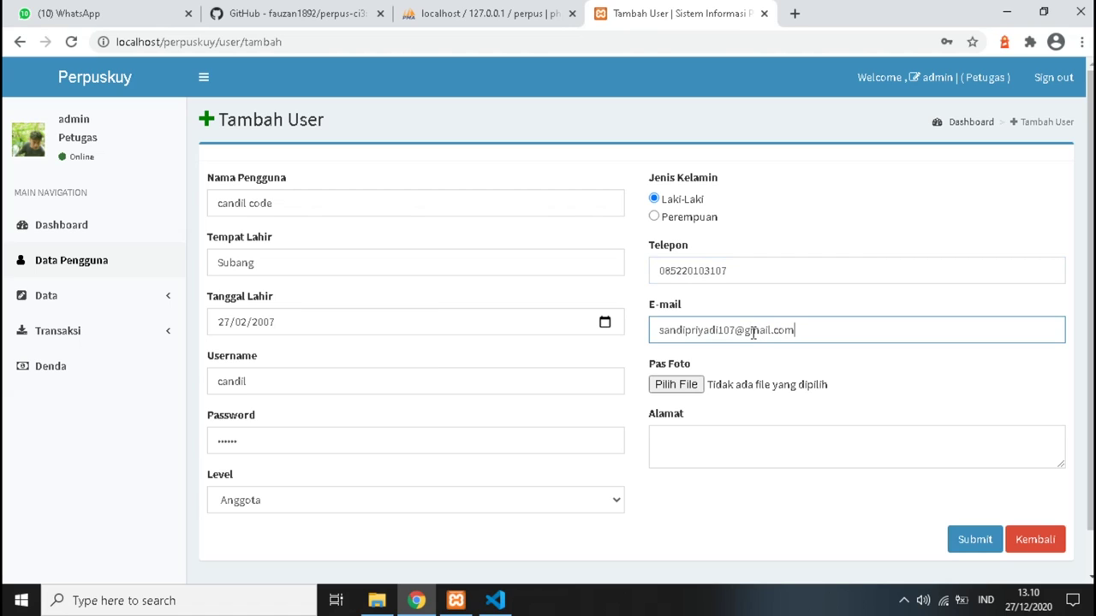
{"action": "left_click", "coordinate": [698, 385]}
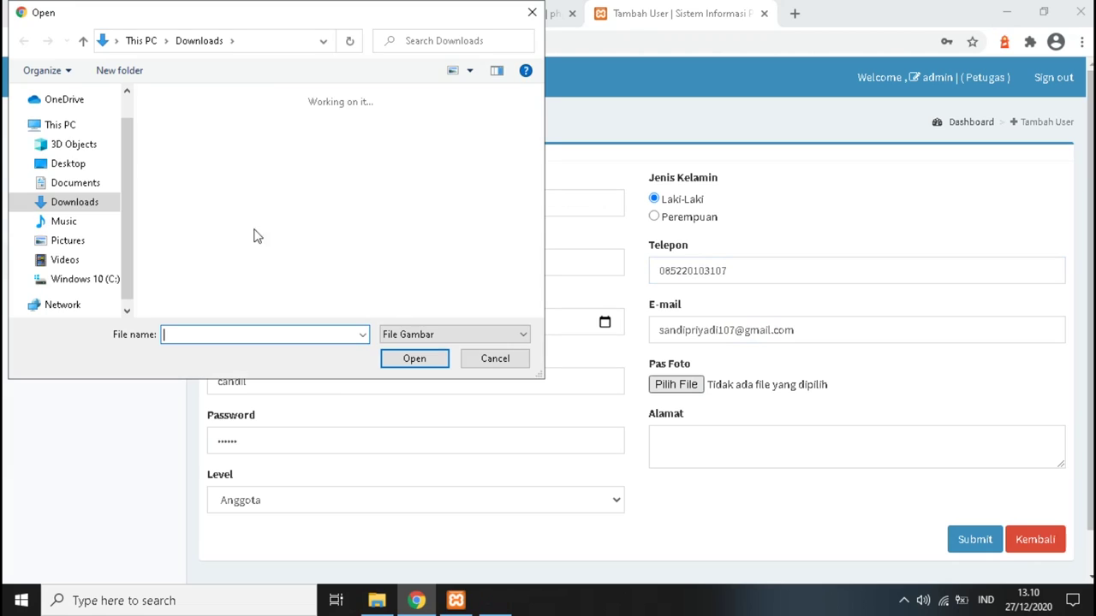
Attach logo baru.png as the photo, save user AG005, and open the Peminjaman loan list.
{"action": "left_click", "coordinate": [214, 158]}
{"action": "left_click", "coordinate": [476, 276]}
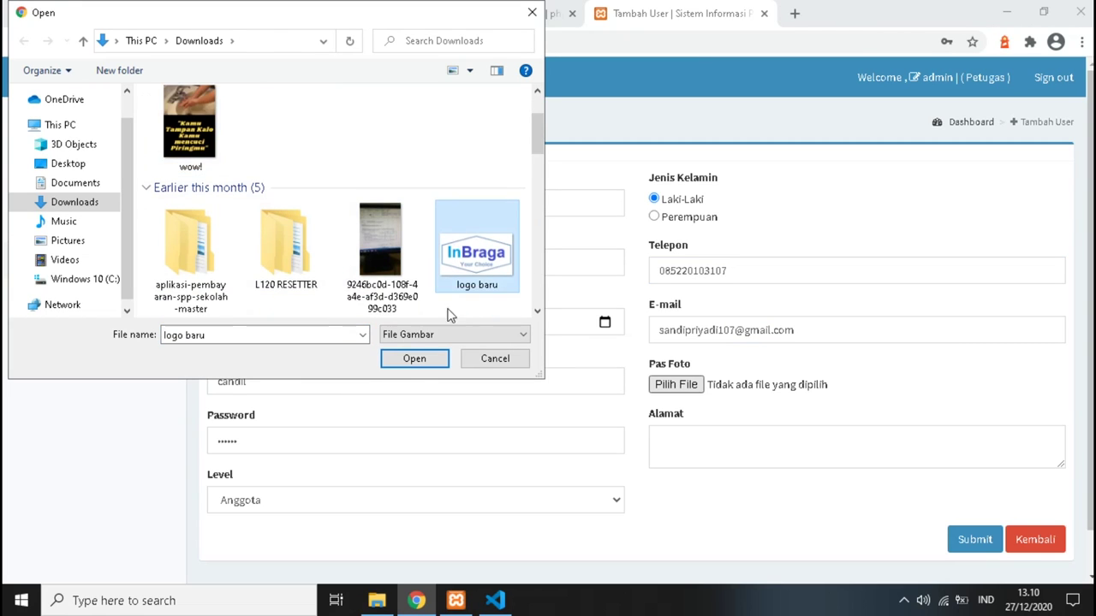
{"action": "key", "text": "Return"}
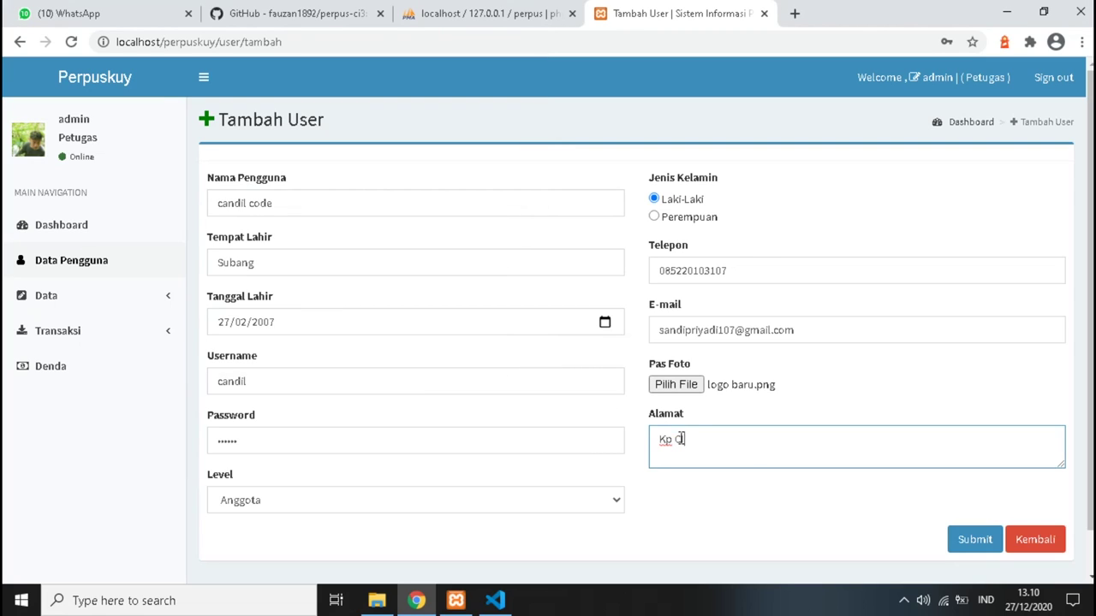
{"action": "left_click", "coordinate": [986, 541]}
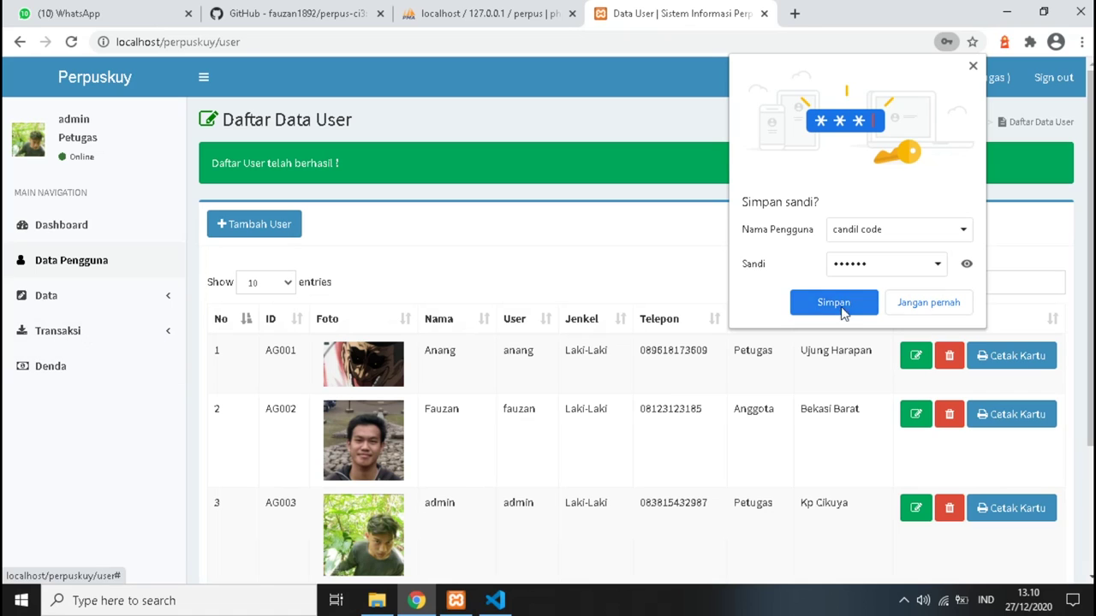
{"action": "left_click", "coordinate": [955, 307]}
{"action": "left_click", "coordinate": [145, 334]}
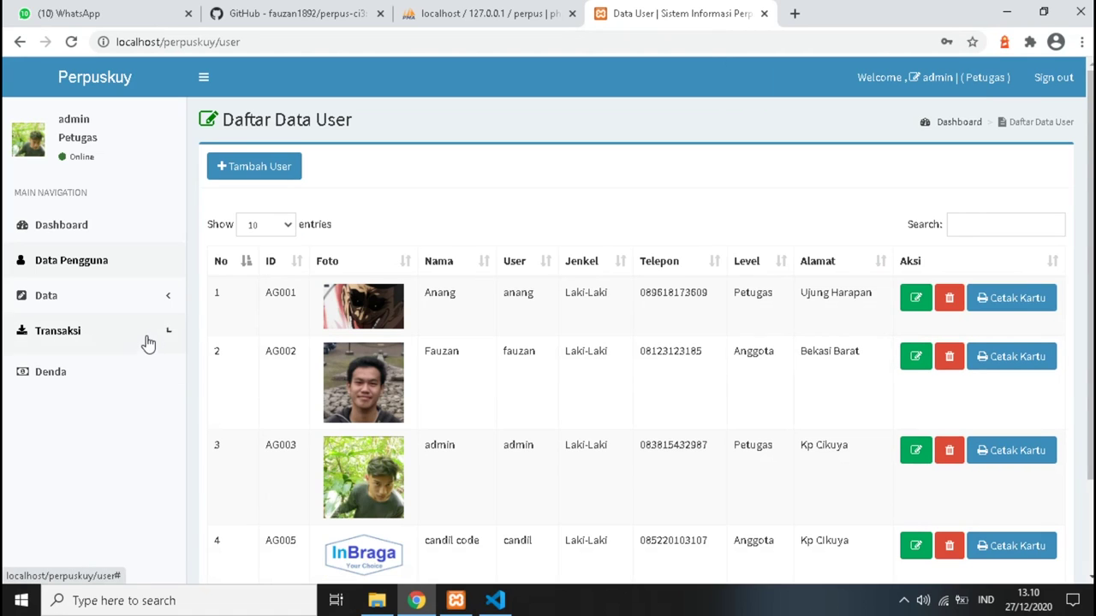
{"action": "left_click", "coordinate": [107, 370]}
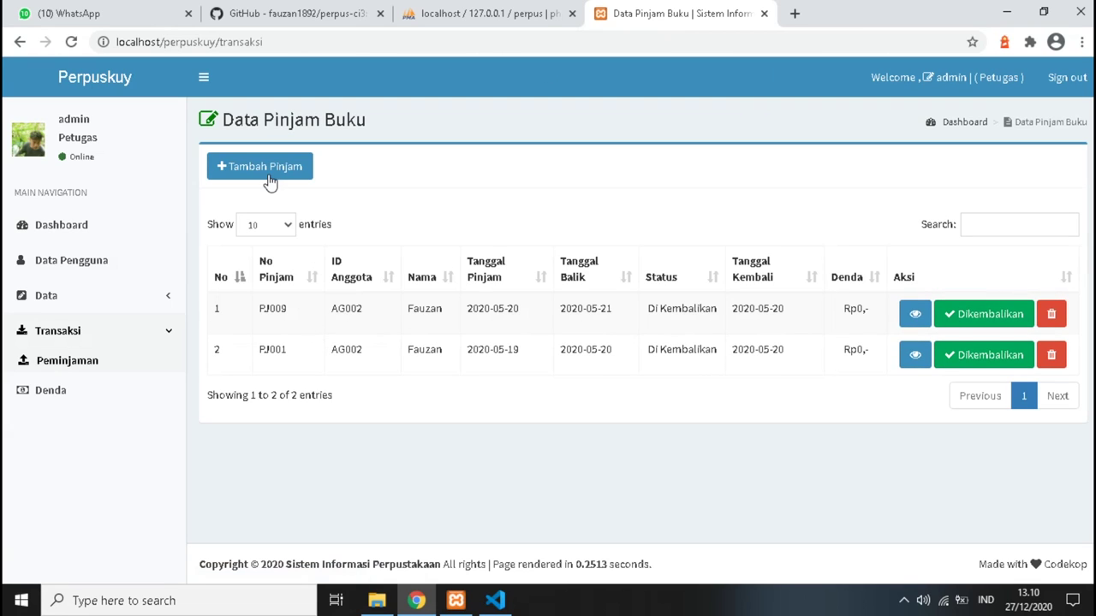
Start loan PJ0011, choosing member AG005 as borrower and a 2-day loan duration.
{"action": "left_click", "coordinate": [267, 175]}
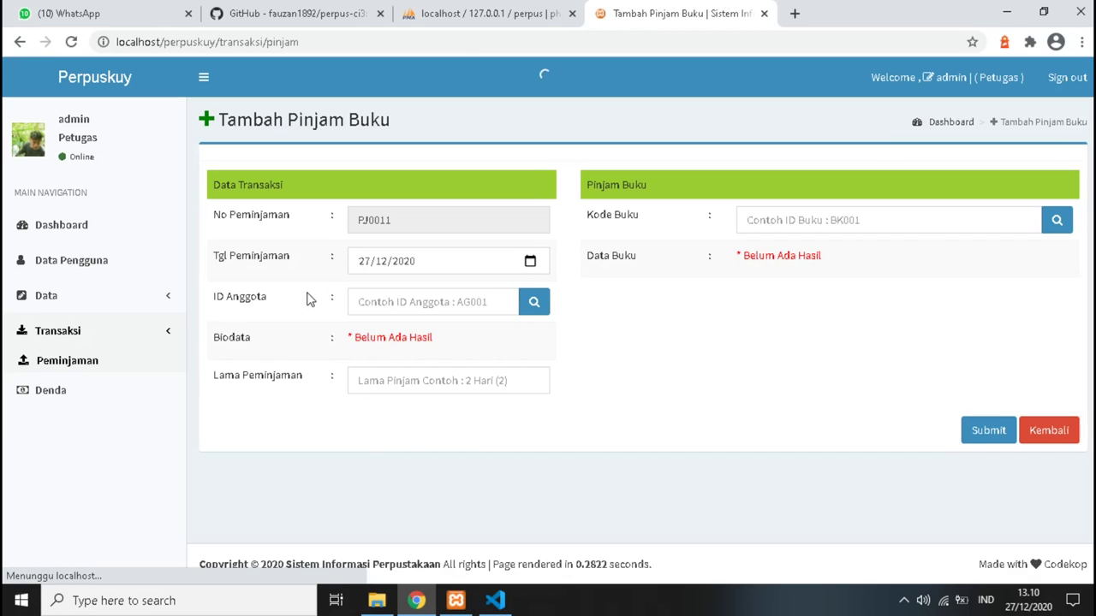
{"action": "left_click", "coordinate": [406, 305]}
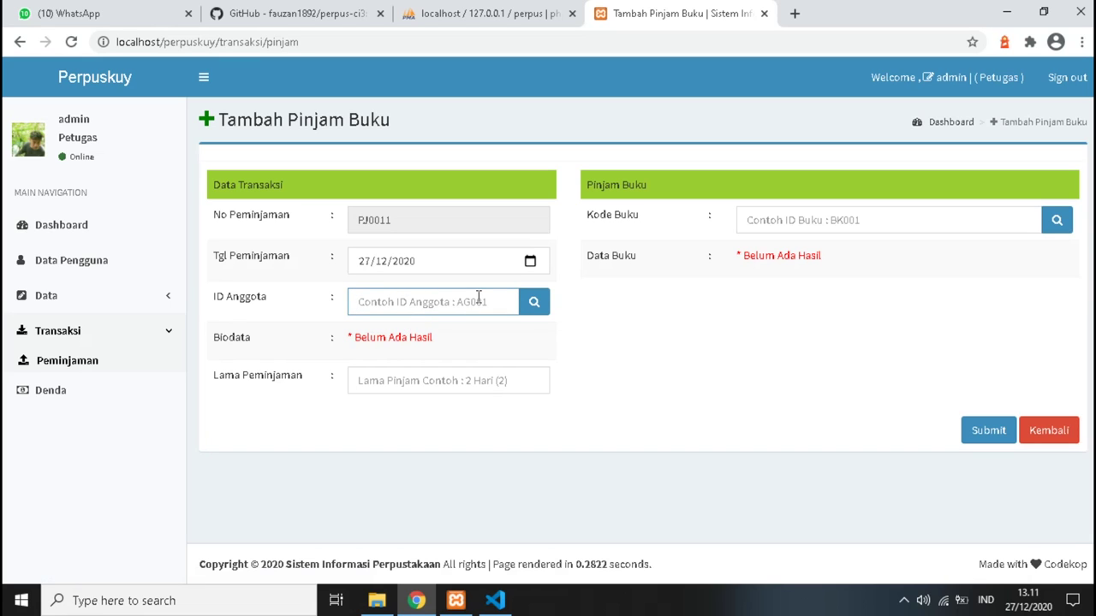
{"action": "type", "text": "ca"}
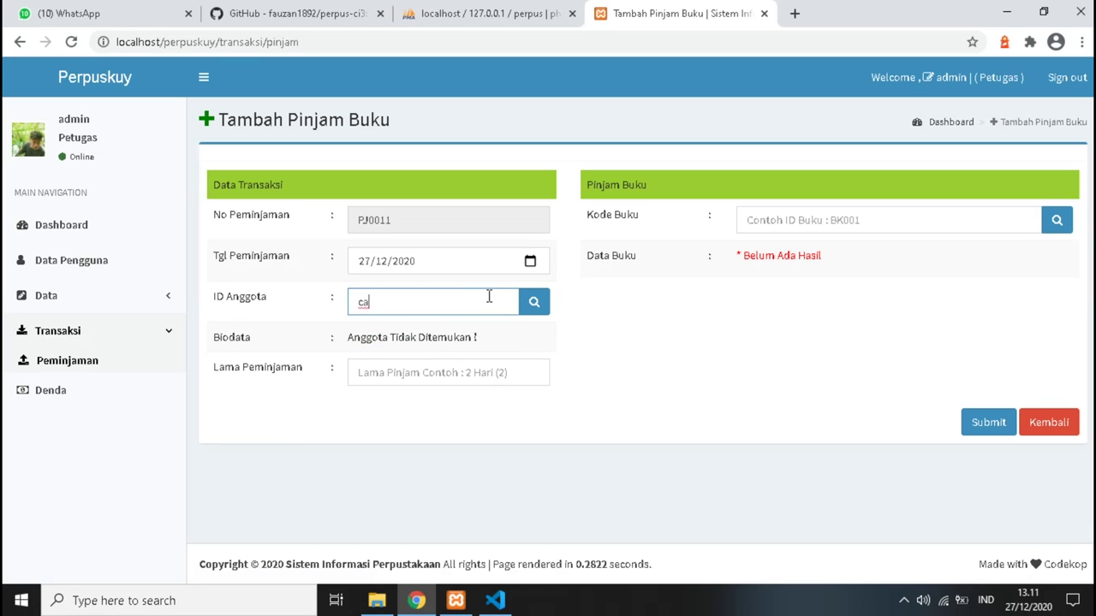
{"action": "left_click", "coordinate": [531, 307]}
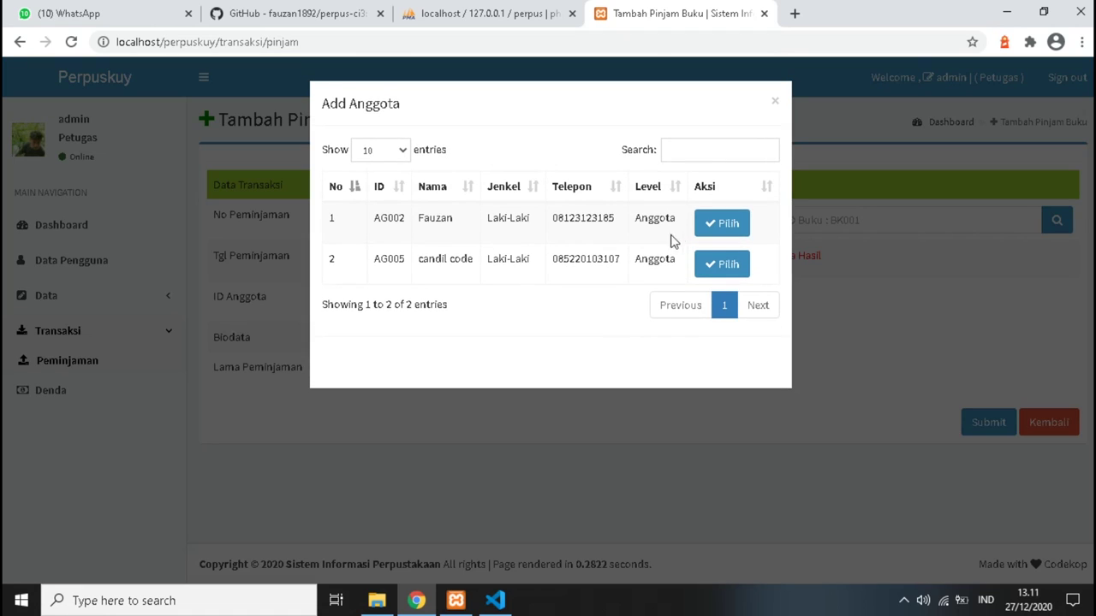
{"action": "left_click", "coordinate": [722, 263]}
{"action": "scroll", "coordinate": [443, 390], "scroll_direction": "down", "scroll_amount": 1}
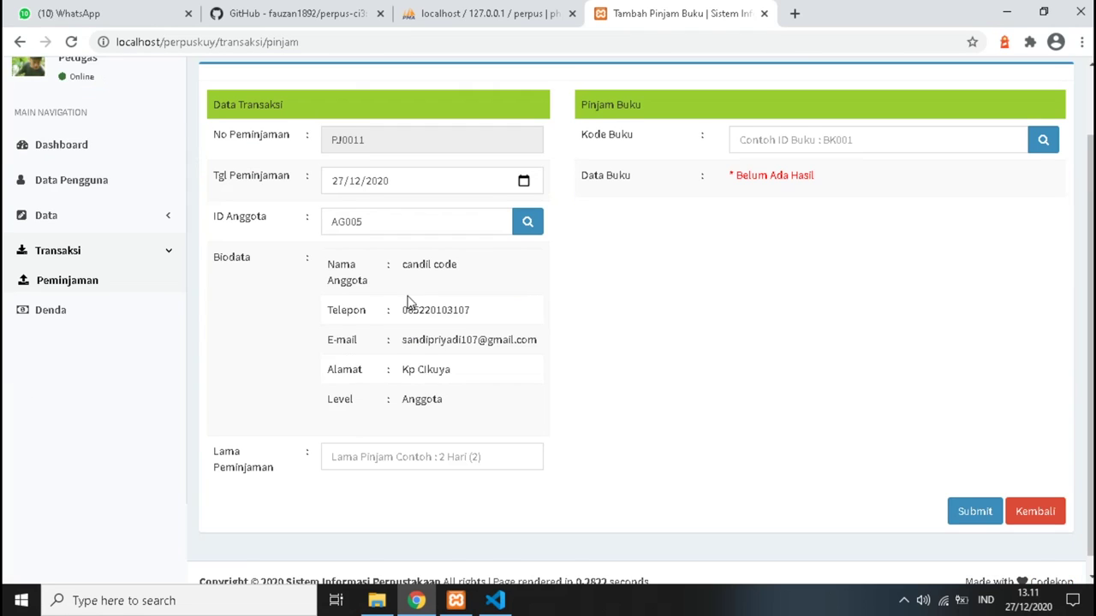
{"action": "scroll", "coordinate": [409, 306], "scroll_direction": "down", "scroll_amount": 1}
{"action": "left_click", "coordinate": [381, 439]}
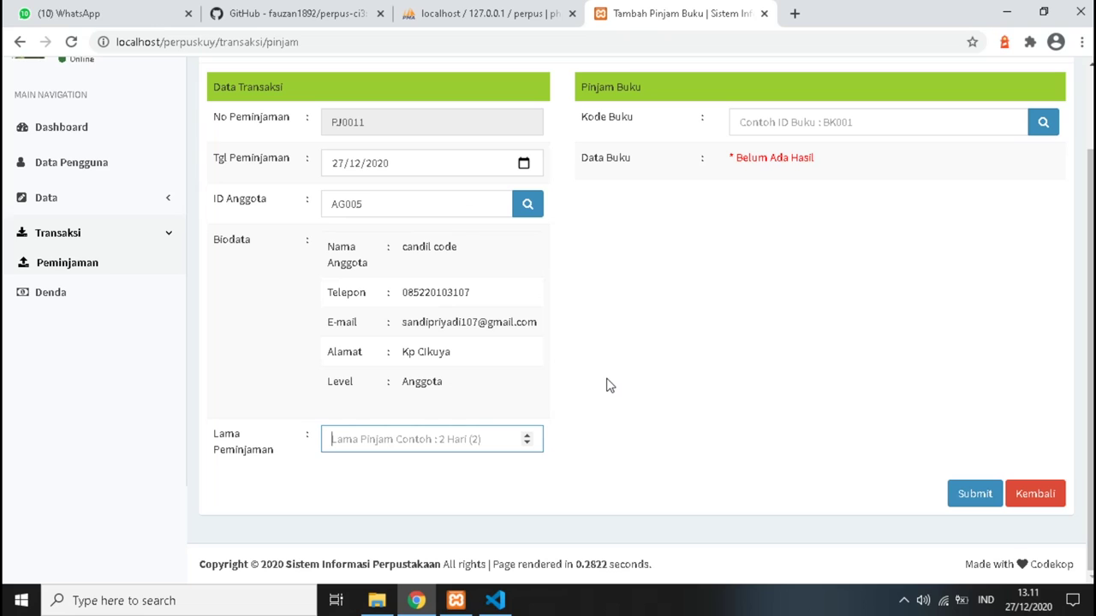
{"action": "type", "text": "2"}
Pick book BK008, the C++ programming book, from the book list and submit the loan.
{"action": "scroll", "coordinate": [577, 376], "scroll_direction": "up", "scroll_amount": 2}
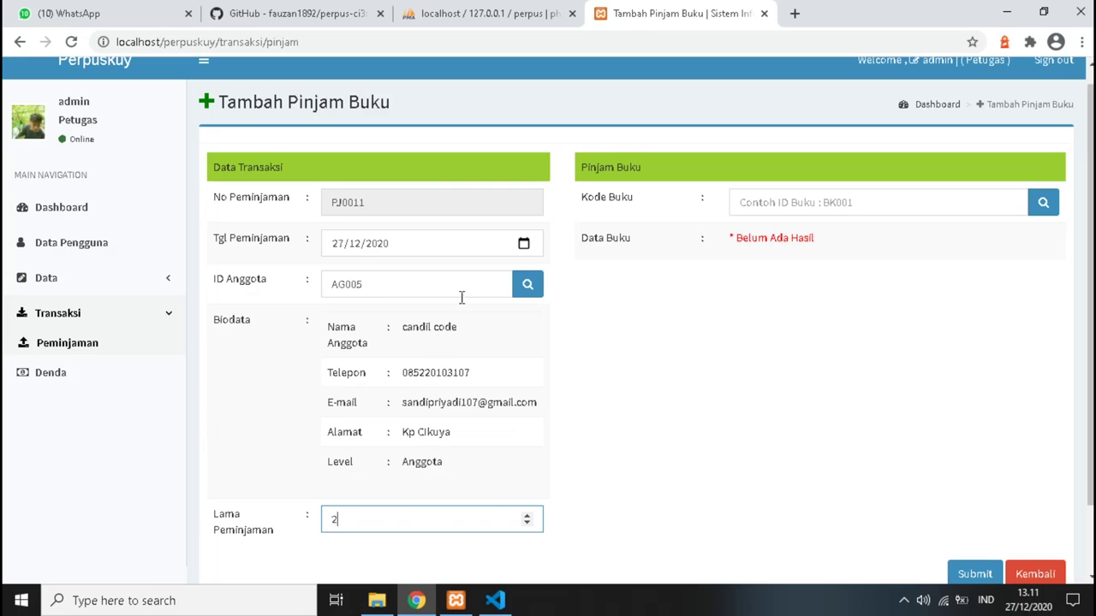
{"action": "left_click", "coordinate": [763, 210]}
{"action": "left_click", "coordinate": [1042, 202]}
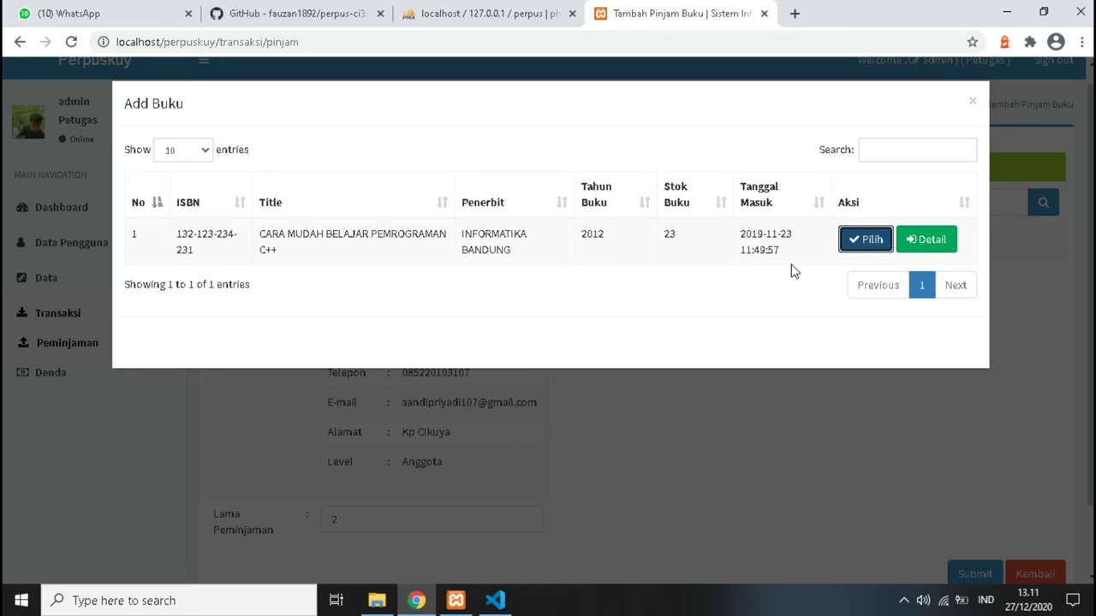
{"action": "left_click", "coordinate": [873, 244]}
{"action": "scroll", "coordinate": [494, 346], "scroll_direction": "down", "scroll_amount": 1}
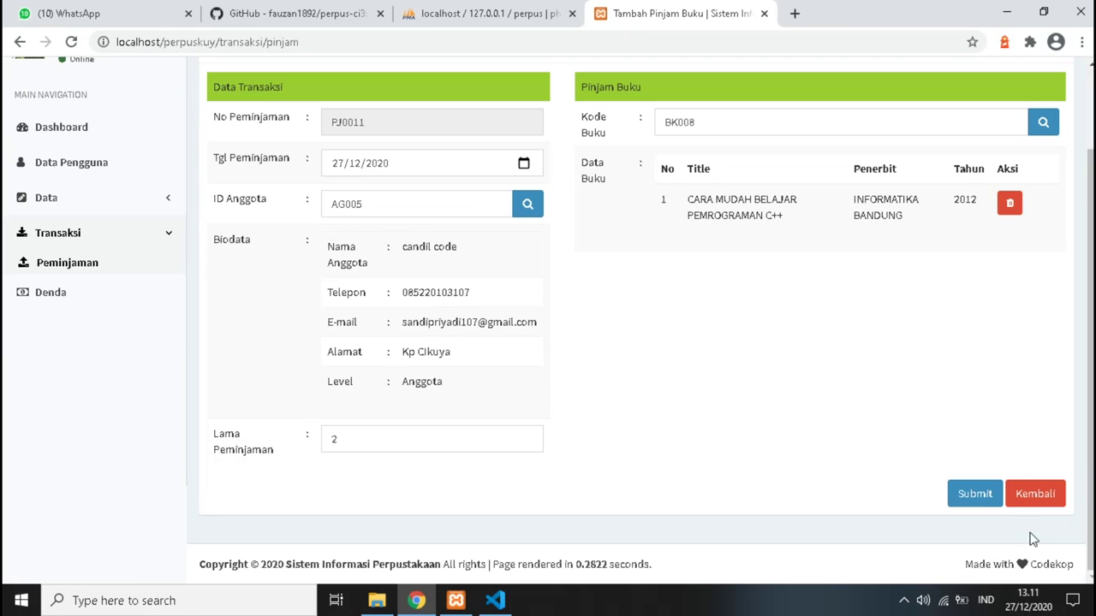
{"action": "left_click", "coordinate": [961, 497]}
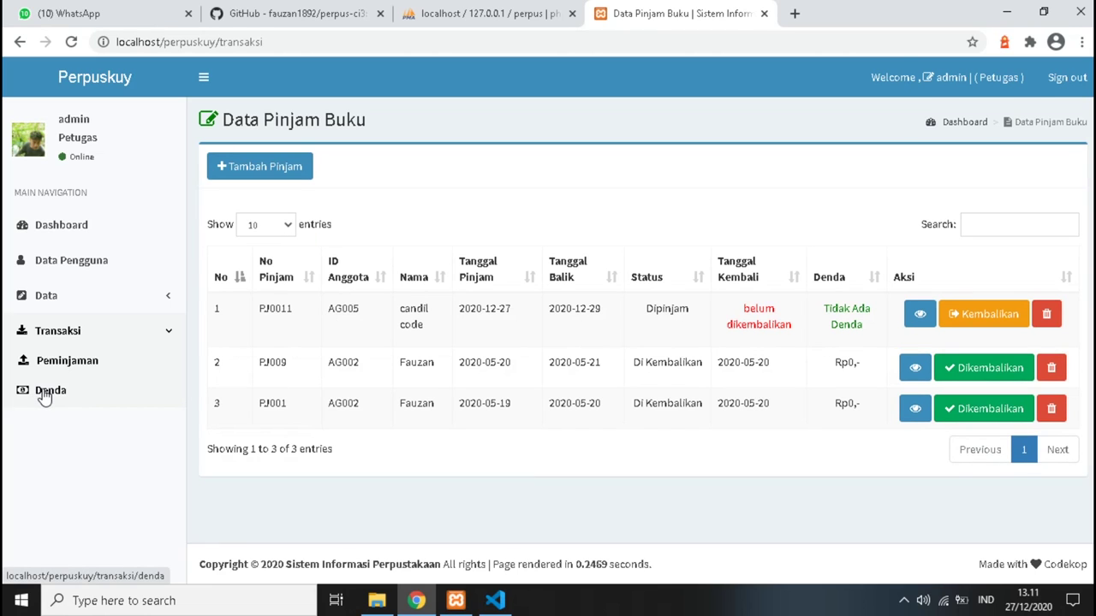
Add a blank fine price entry on the Denda page, then delete it with confirmation.
{"action": "left_click", "coordinate": [44, 394]}
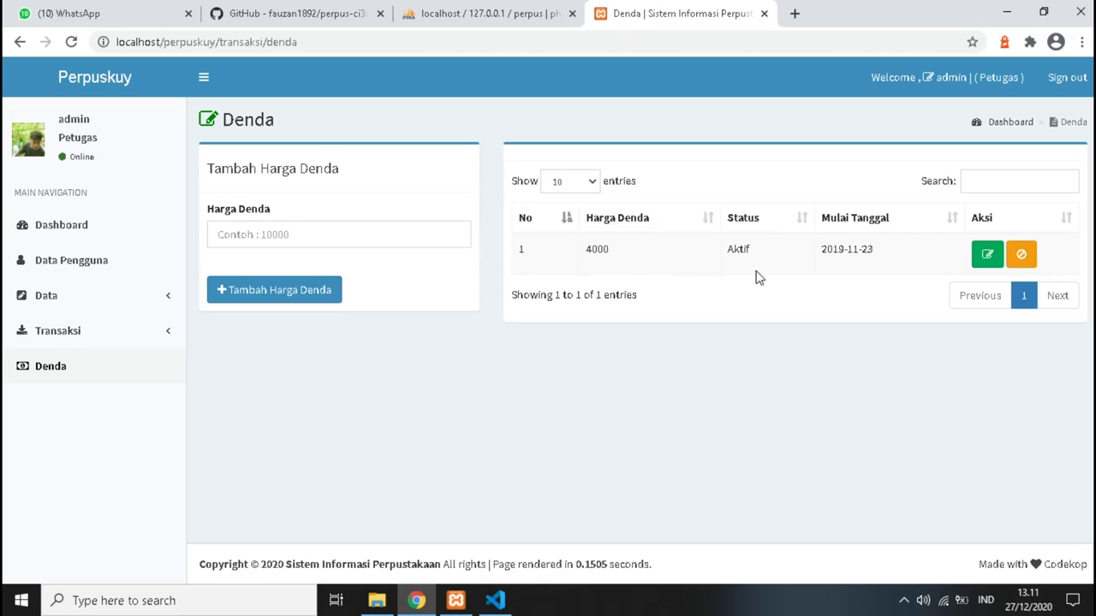
{"action": "left_click", "coordinate": [291, 294]}
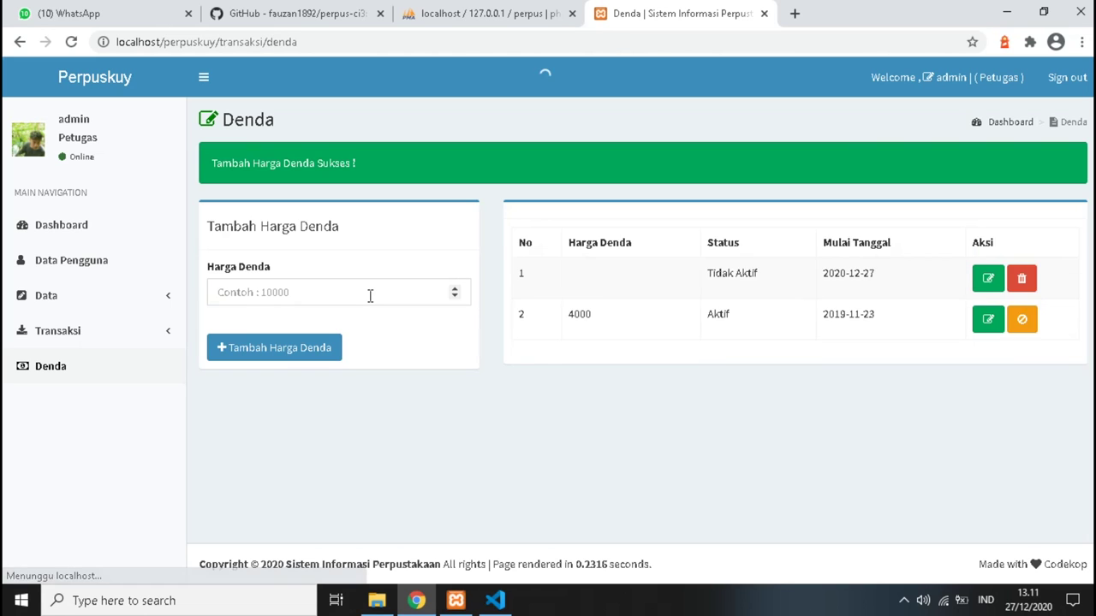
{"action": "left_click", "coordinate": [307, 295]}
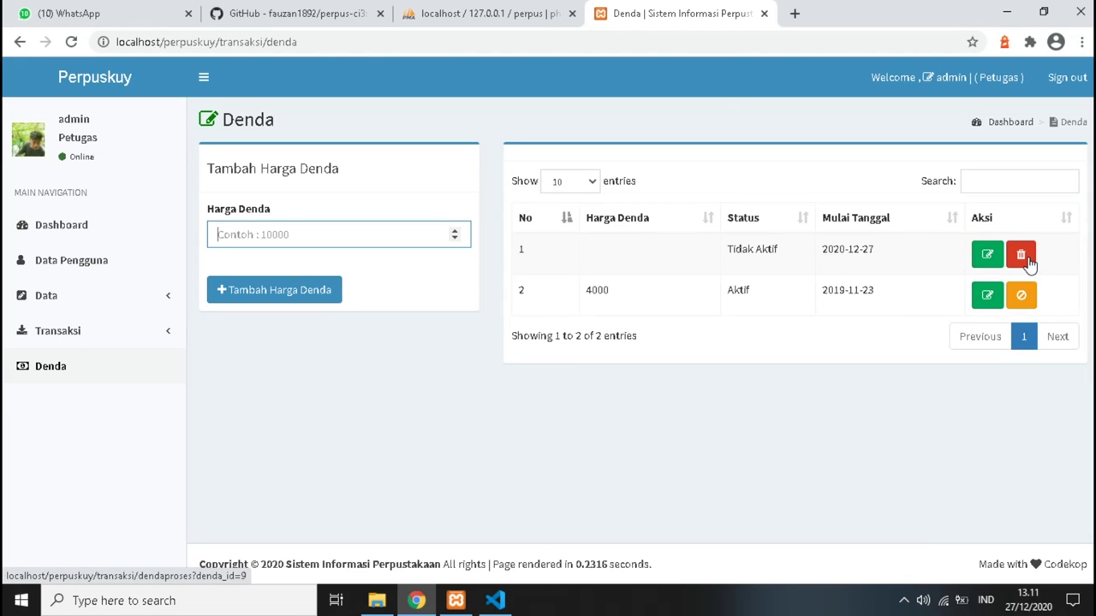
{"action": "left_click", "coordinate": [1028, 259]}
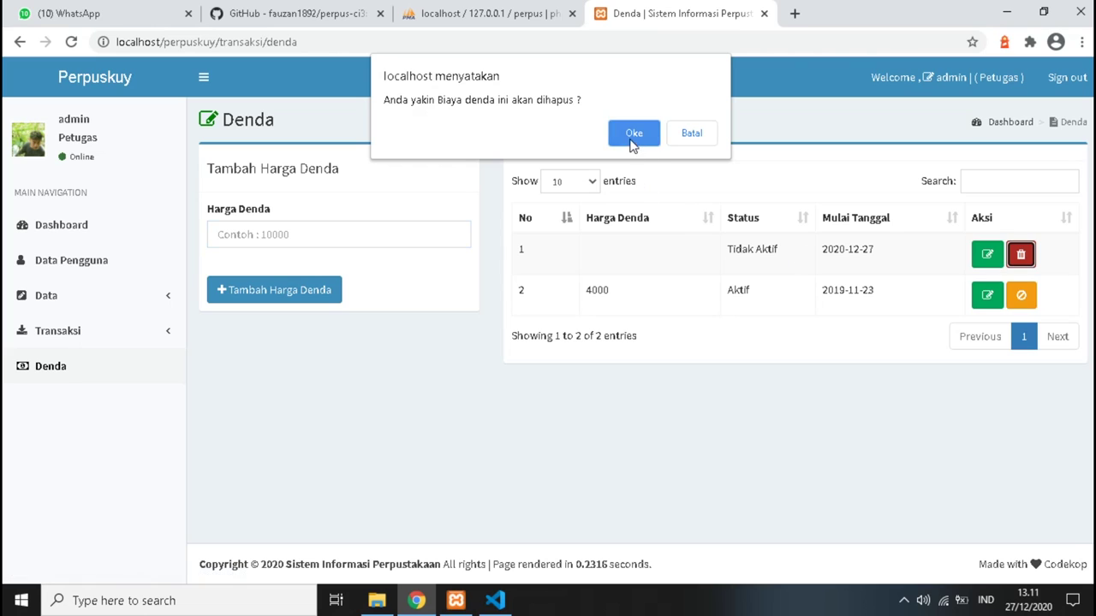
{"action": "left_click", "coordinate": [633, 135]}
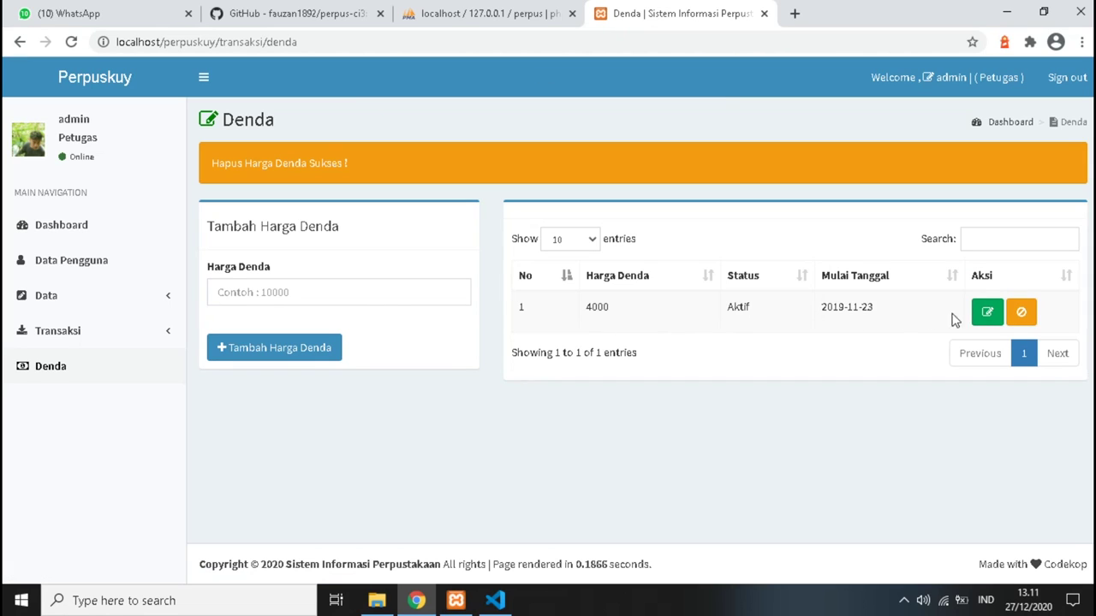
Open the 4000 fine for editing, keep its status Aktif, and return to the loan list.
{"action": "left_click", "coordinate": [986, 312]}
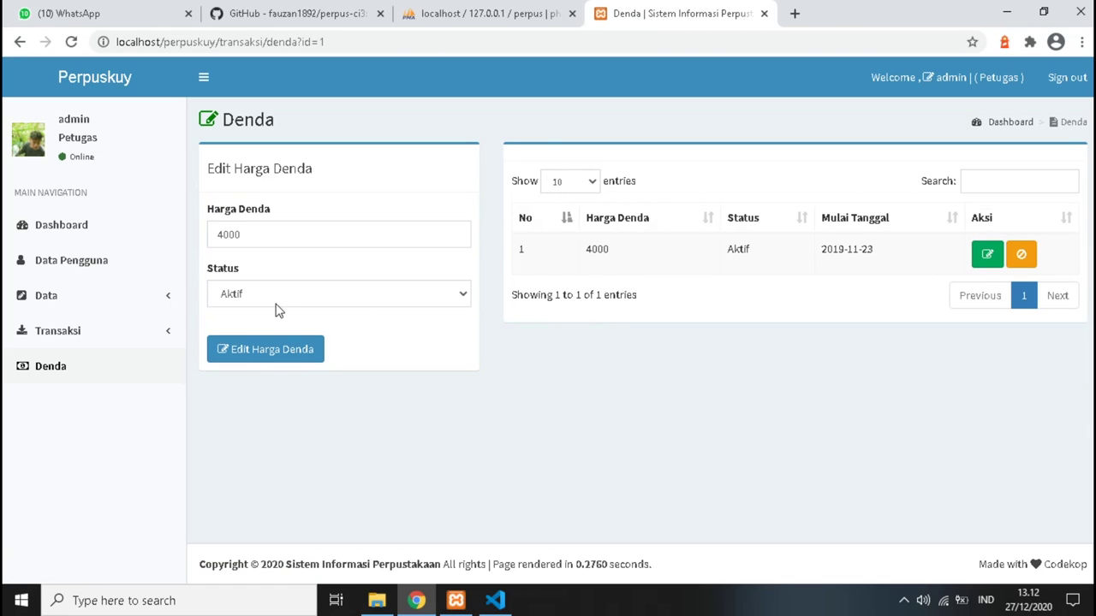
{"action": "left_click", "coordinate": [275, 299]}
{"action": "left_click", "coordinate": [275, 299]}
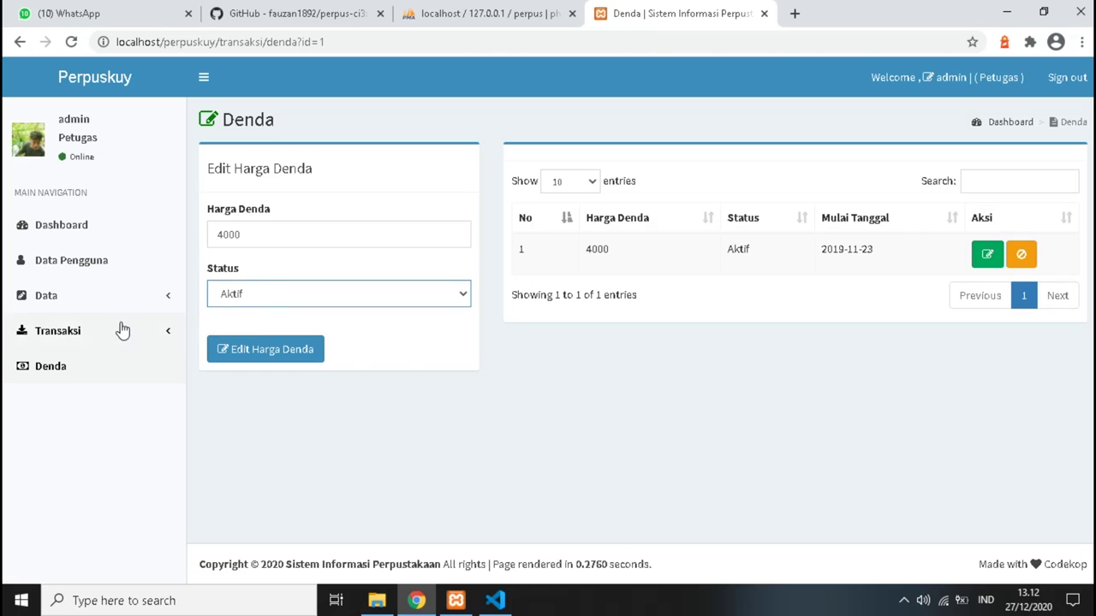
{"action": "left_click", "coordinate": [63, 302]}
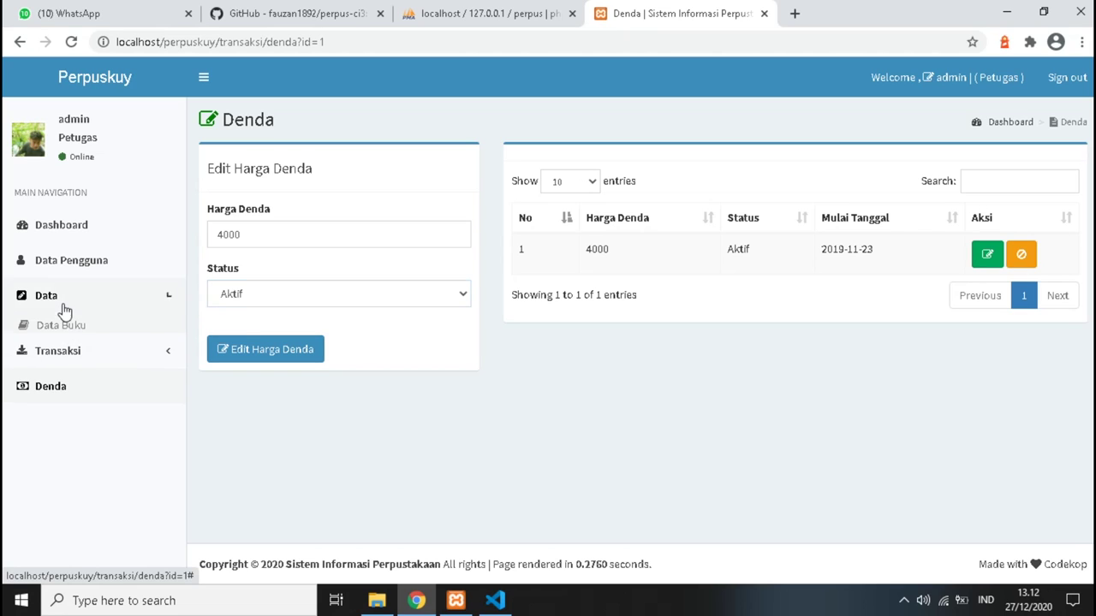
{"action": "left_click", "coordinate": [81, 402]}
{"action": "left_click", "coordinate": [76, 364]}
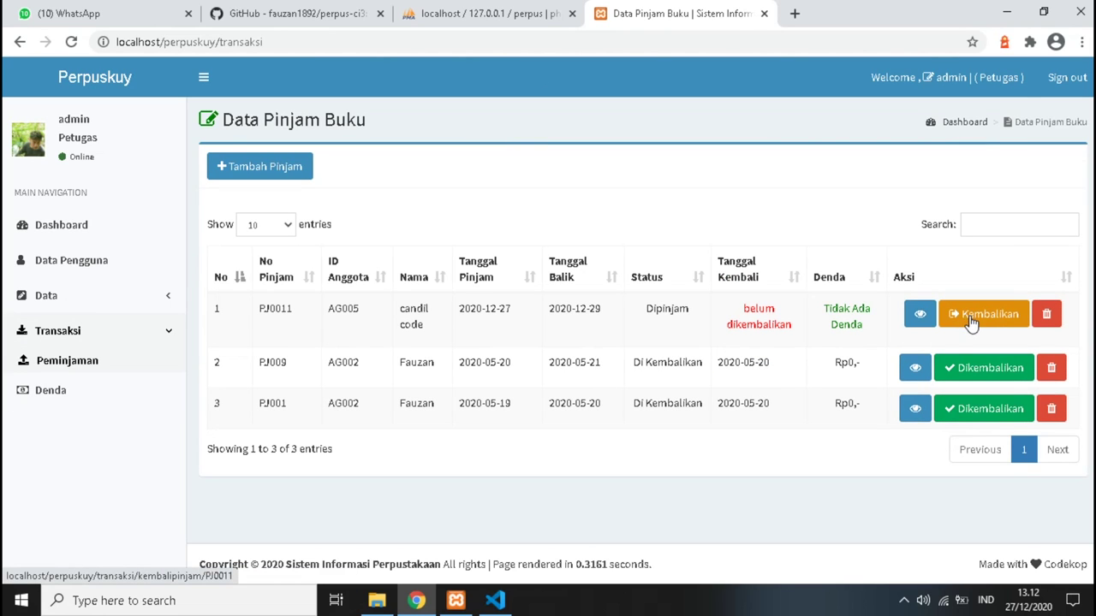
View loan PJ0011's full details, then go back to the Dashboard.
{"action": "left_click", "coordinate": [921, 315]}
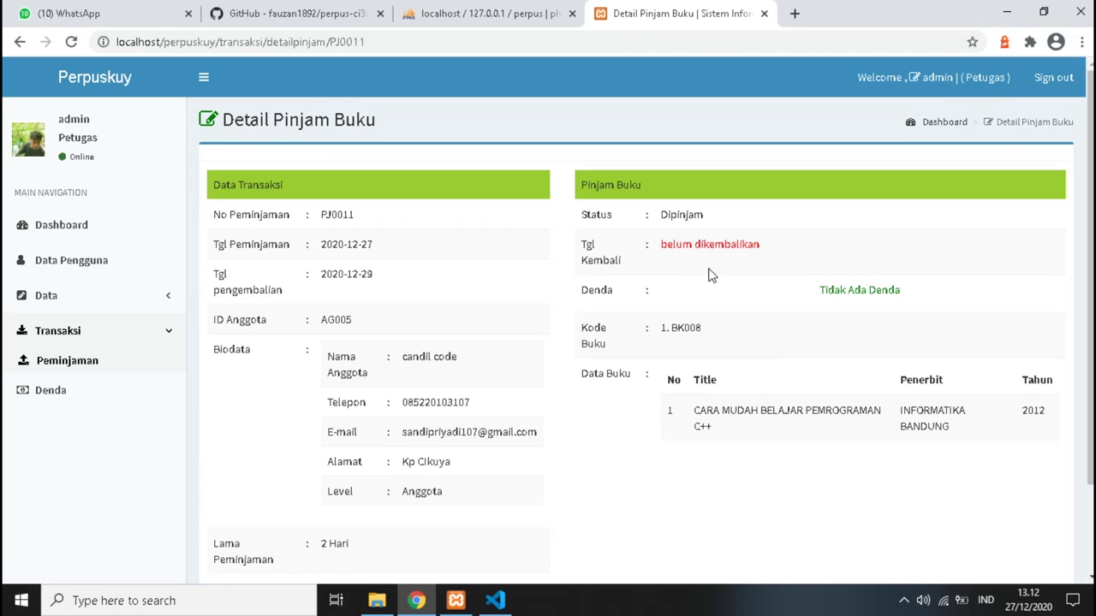
{"action": "scroll", "coordinate": [766, 308], "scroll_direction": "down", "scroll_amount": 3}
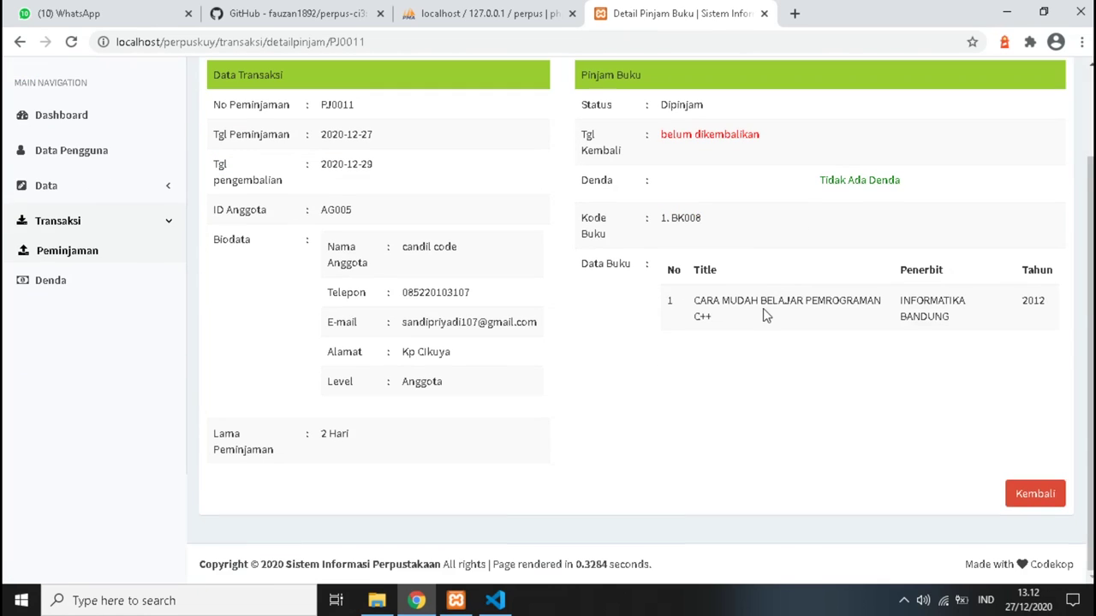
{"action": "scroll", "coordinate": [619, 486], "scroll_direction": "up", "scroll_amount": 3}
{"action": "left_click", "coordinate": [49, 224]}
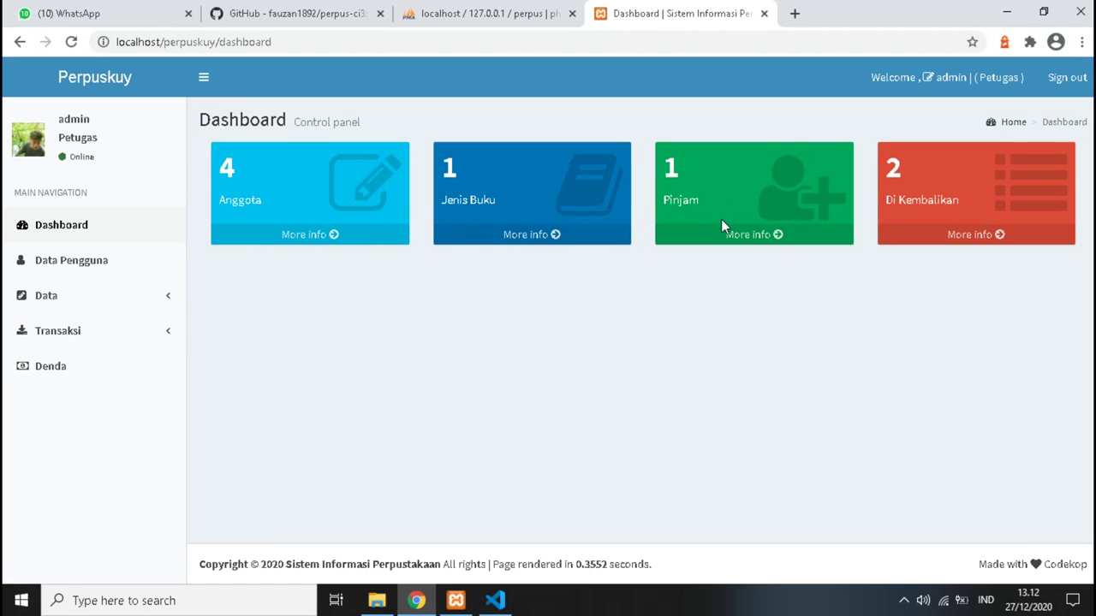
Sign out of Perpuskuy and minimize Chrome so the Windows desktop shows.
{"action": "left_click", "coordinate": [1059, 82]}
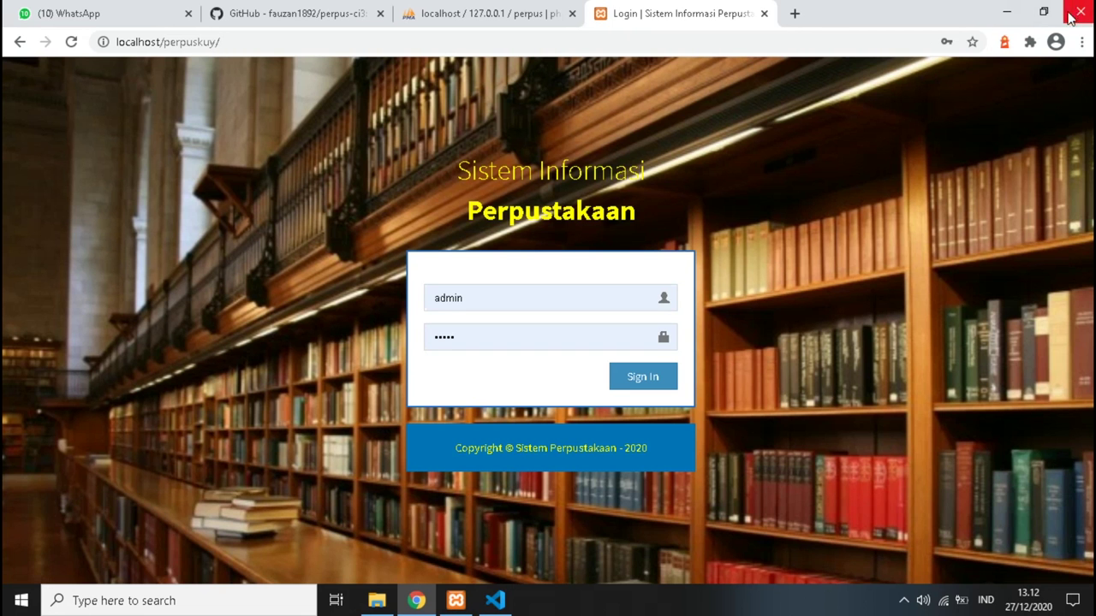
{"action": "left_click", "coordinate": [1006, 13]}
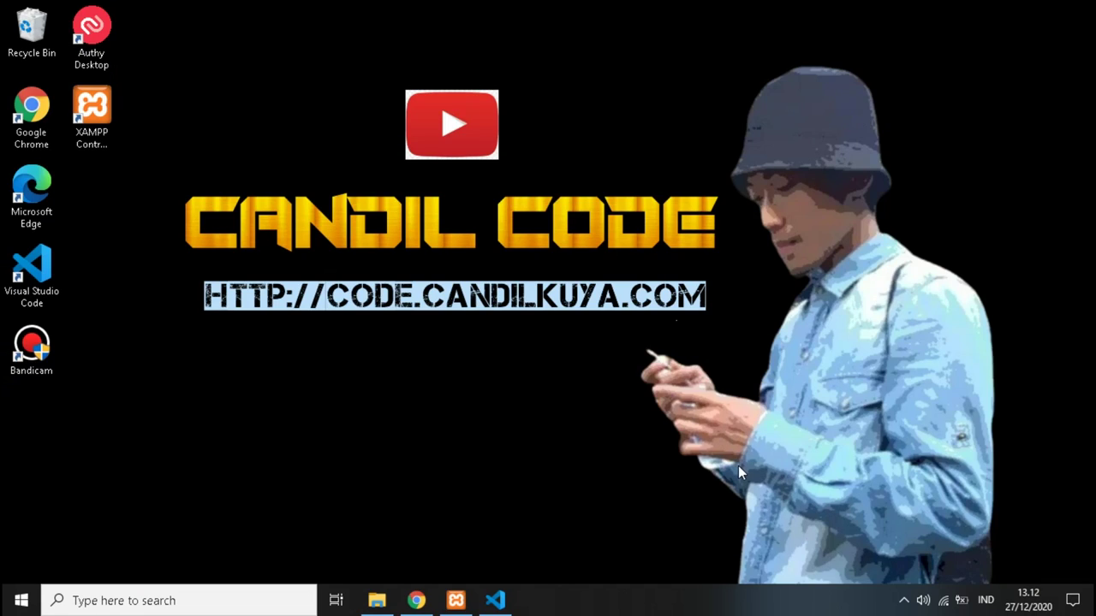